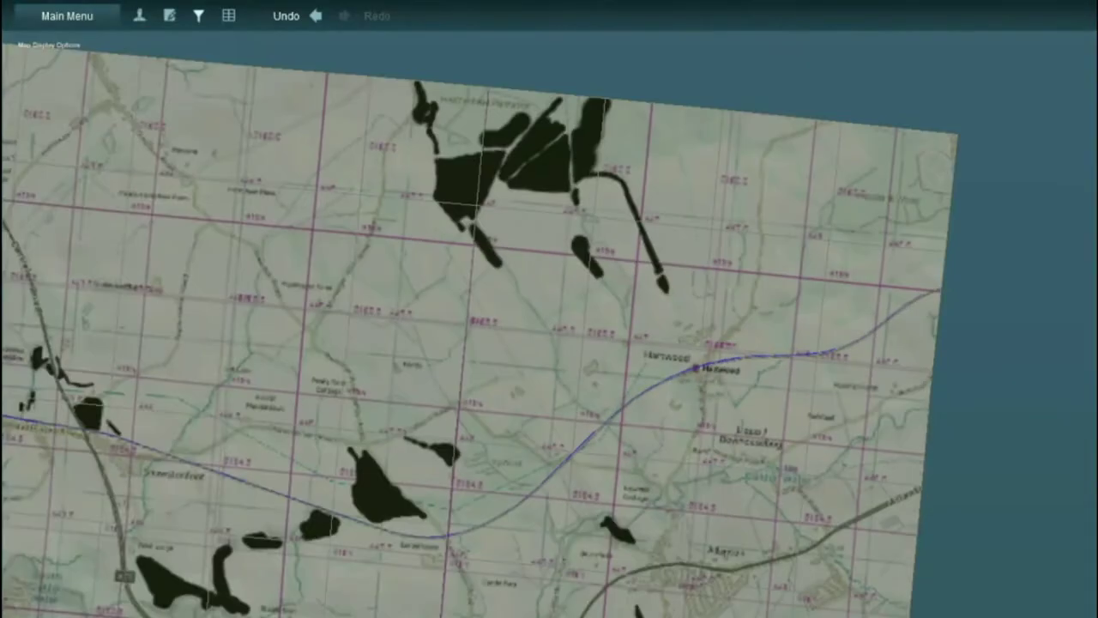
# Show the UK Station Material assets and select SCSK HR LFB B for placing.
pyautogui.click(116, 412)
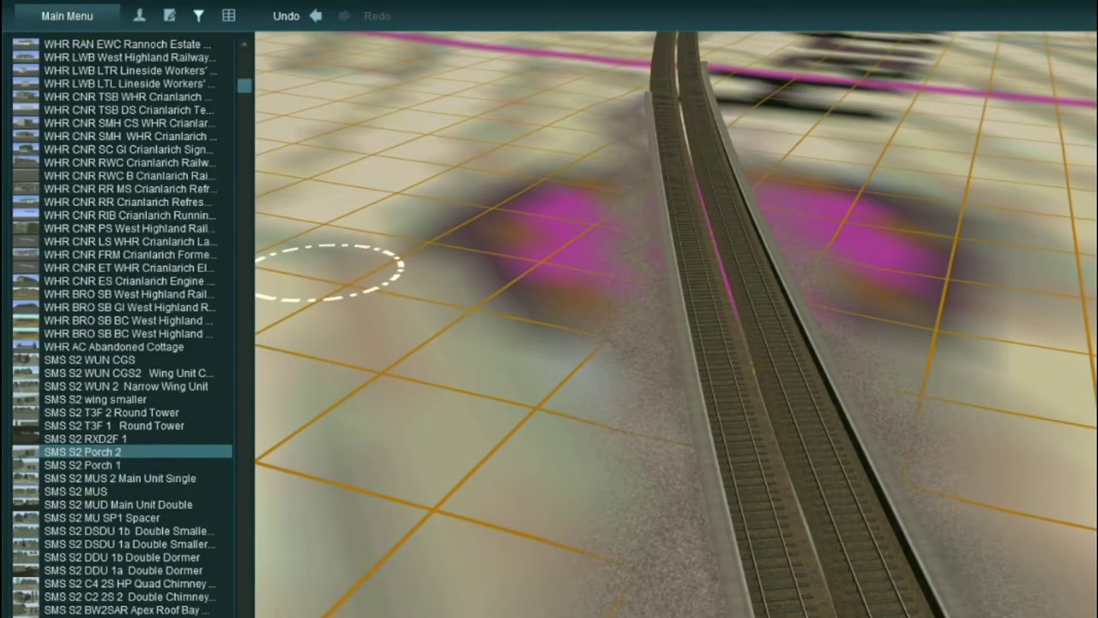
pyautogui.click(86, 477)
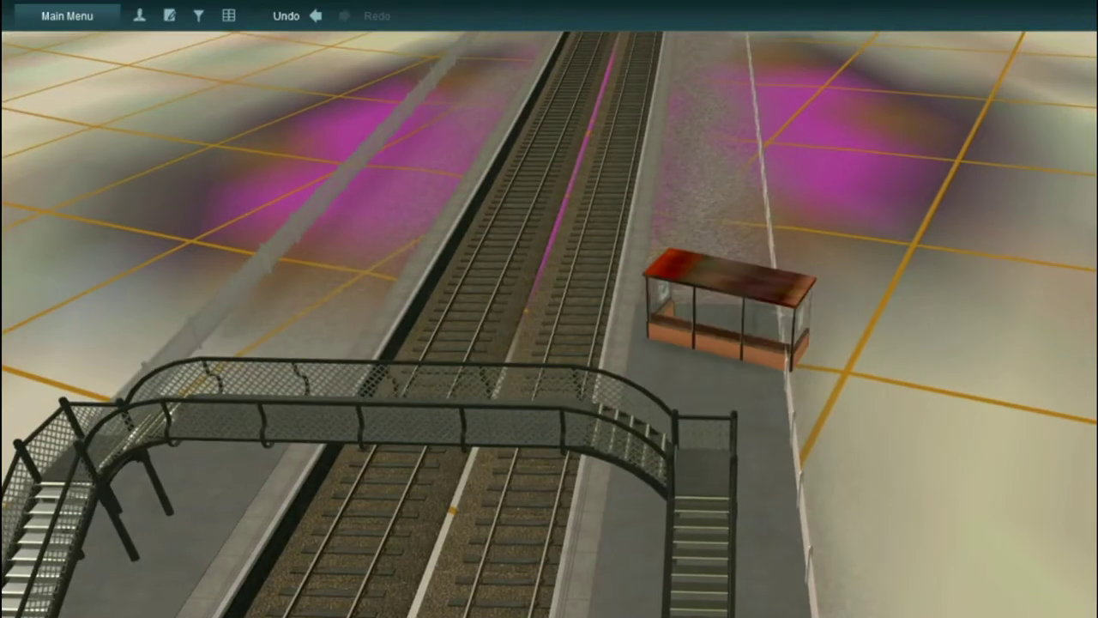
# Rotate the platform shelter so it sits along the platform.
pyautogui.moveTo(858, 483); pyautogui.dragTo(909, 506)
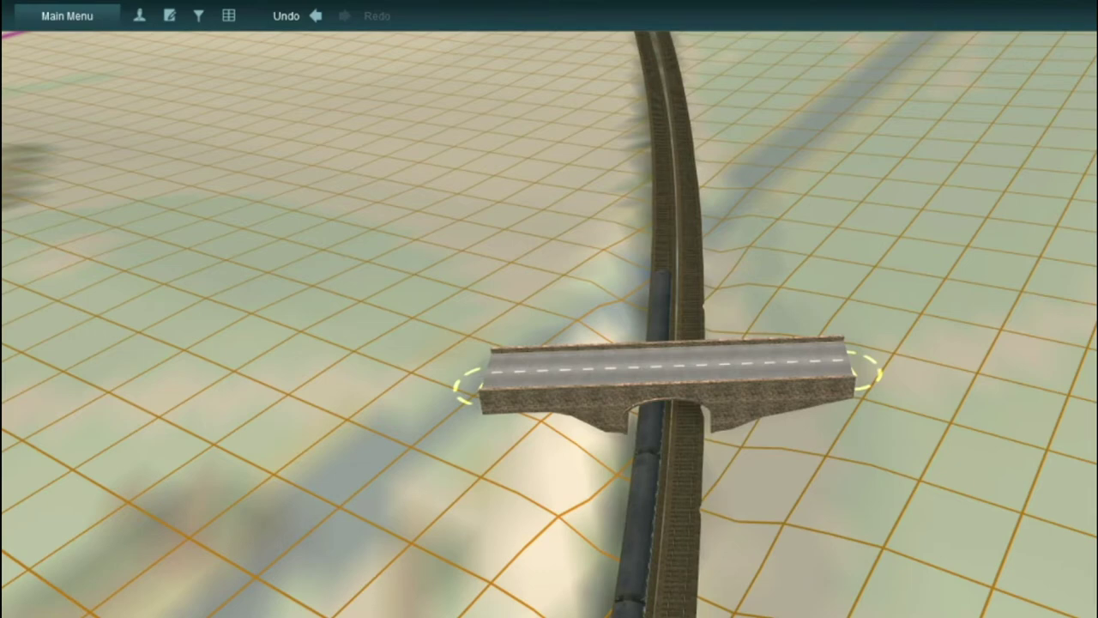
# Swing the camera round with Q to bring the road bridge and track into view.
pyautogui.press('q')
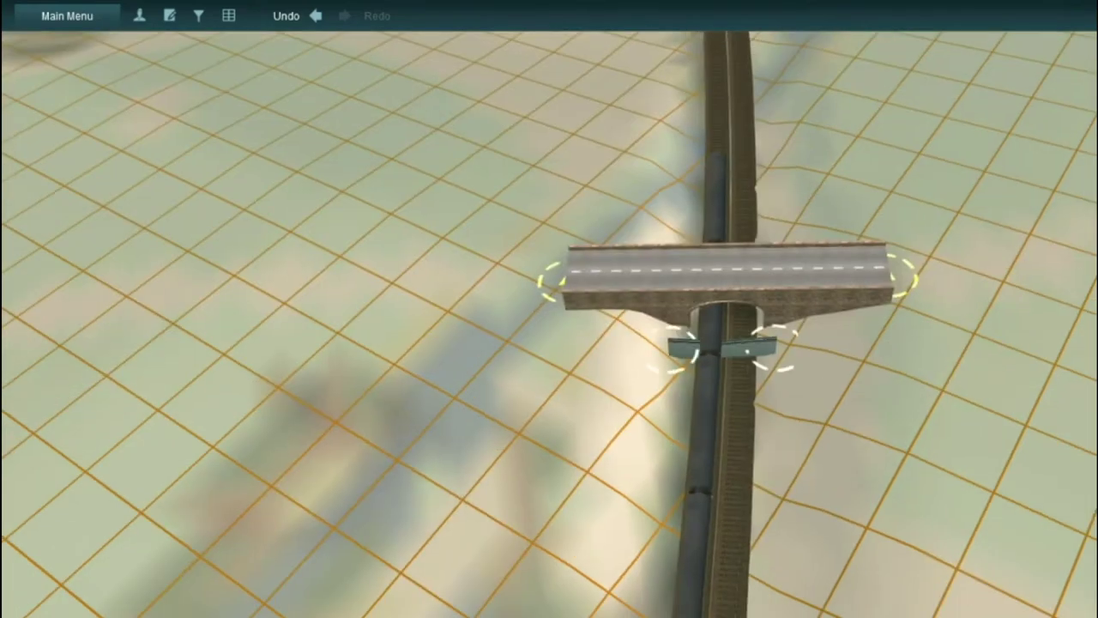
pyautogui.press('q')
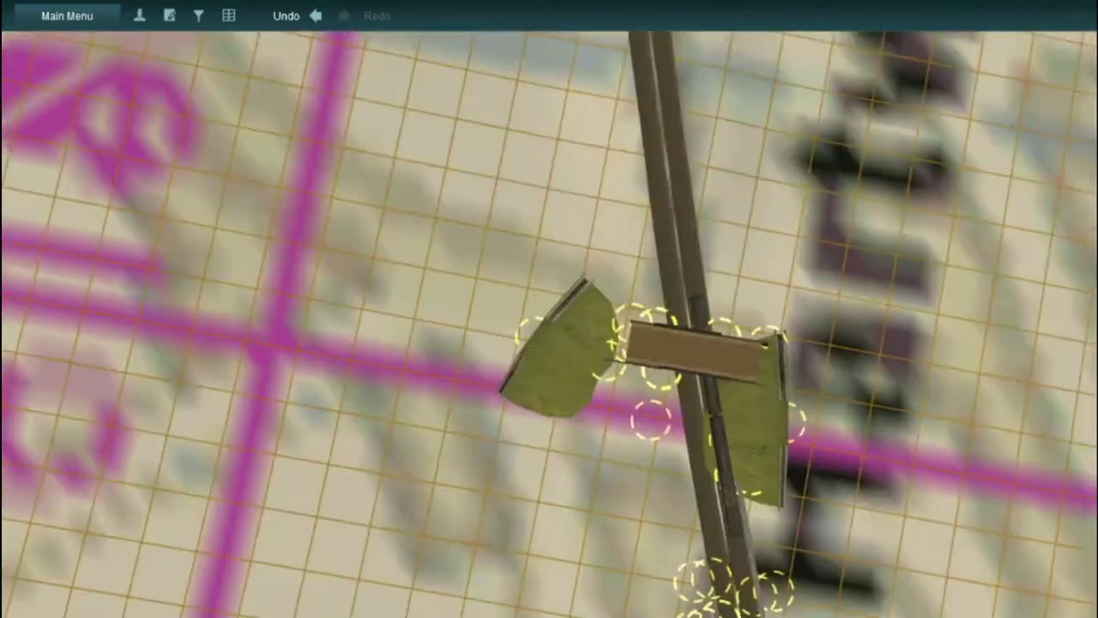
# Undo and then redo the last bridge edit.
pyautogui.hotkey('ctrl', 'z')
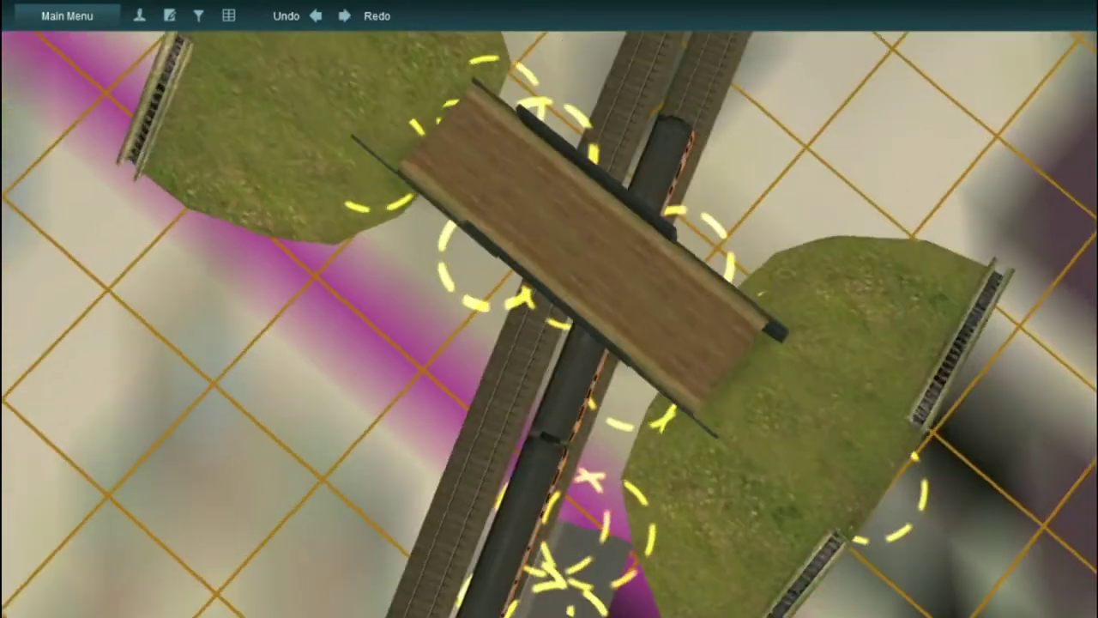
pyautogui.hotkey('ctrl', 'y')
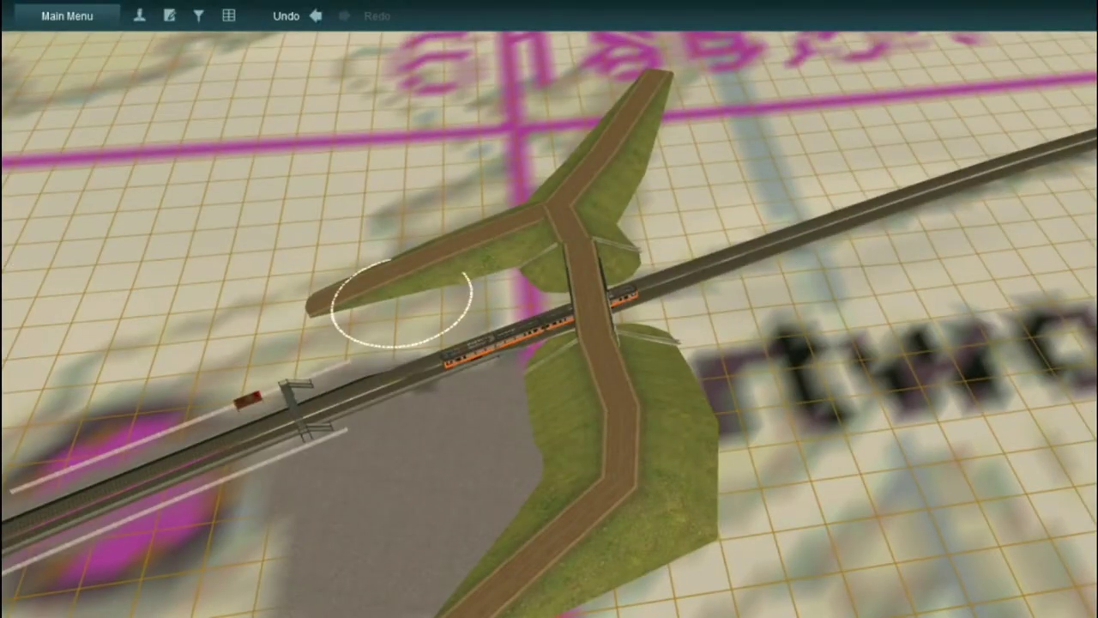
# Paint dark green grass east of the bridge and in strips along the track.
pyautogui.moveTo(755, 343); pyautogui.dragTo(823, 300)
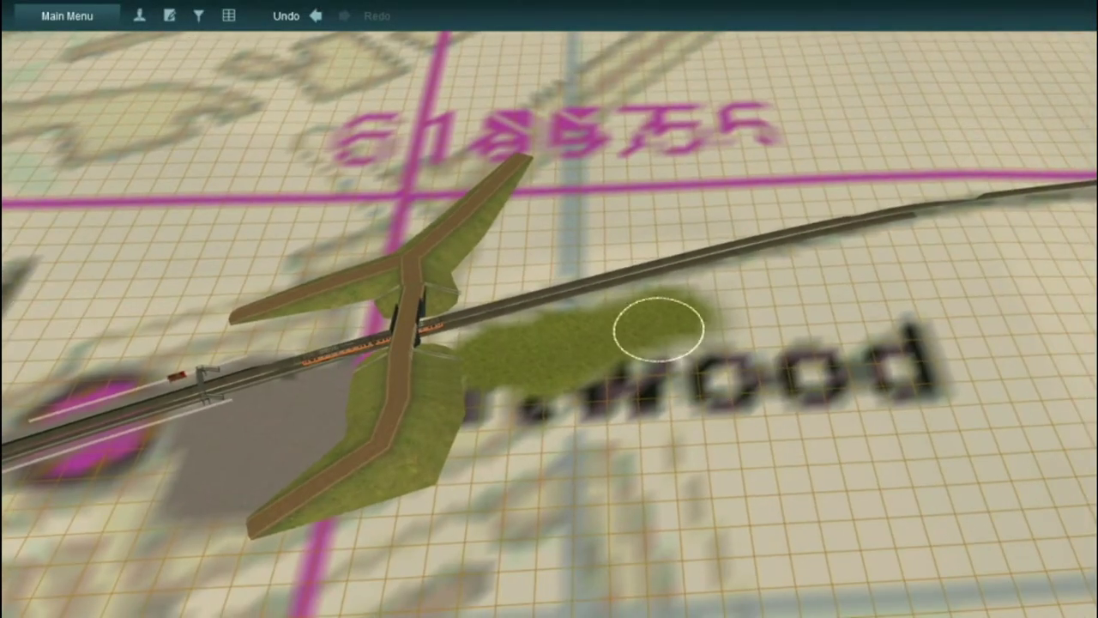
pyautogui.moveTo(658, 329); pyautogui.dragTo(490, 380)
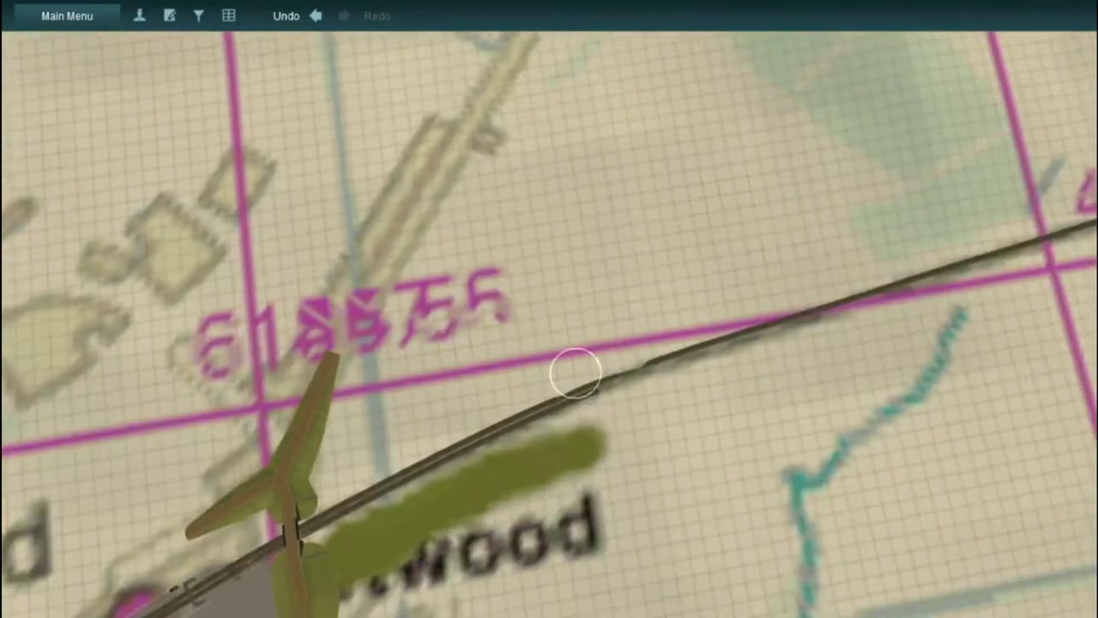
pyautogui.moveTo(574, 373); pyautogui.dragTo(711, 400)
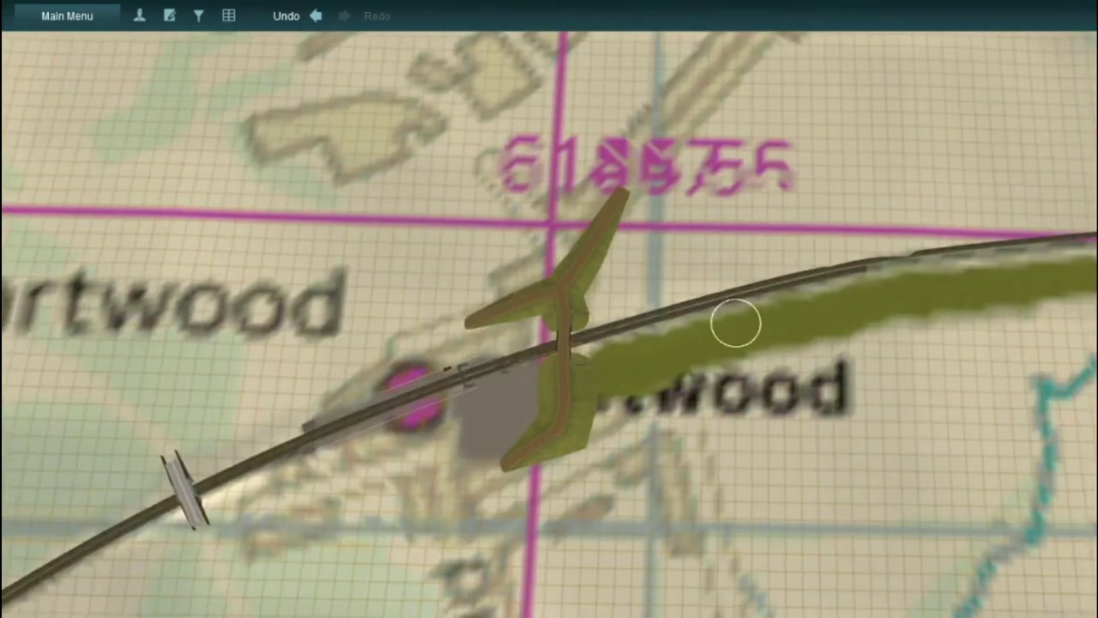
pyautogui.moveTo(736, 318); pyautogui.dragTo(928, 306)
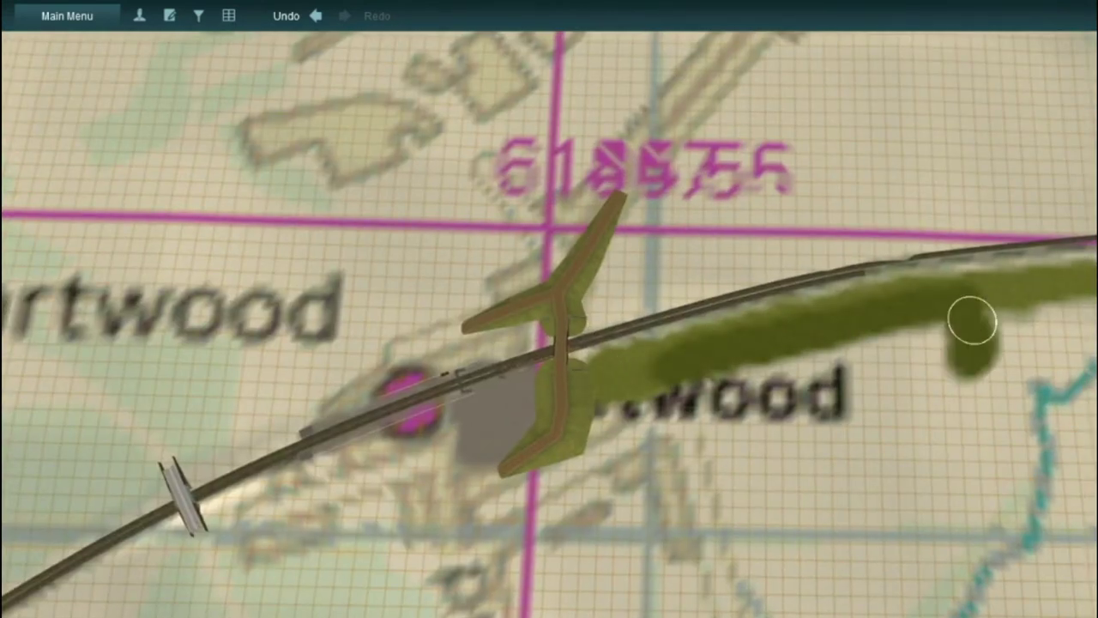
pyautogui.moveTo(875, 433)
pyautogui.mouseDown()
pyautogui.moveTo(738, 466)
pyautogui.moveTo(781, 363)
pyautogui.moveTo(893, 368)
pyautogui.mouseUp()
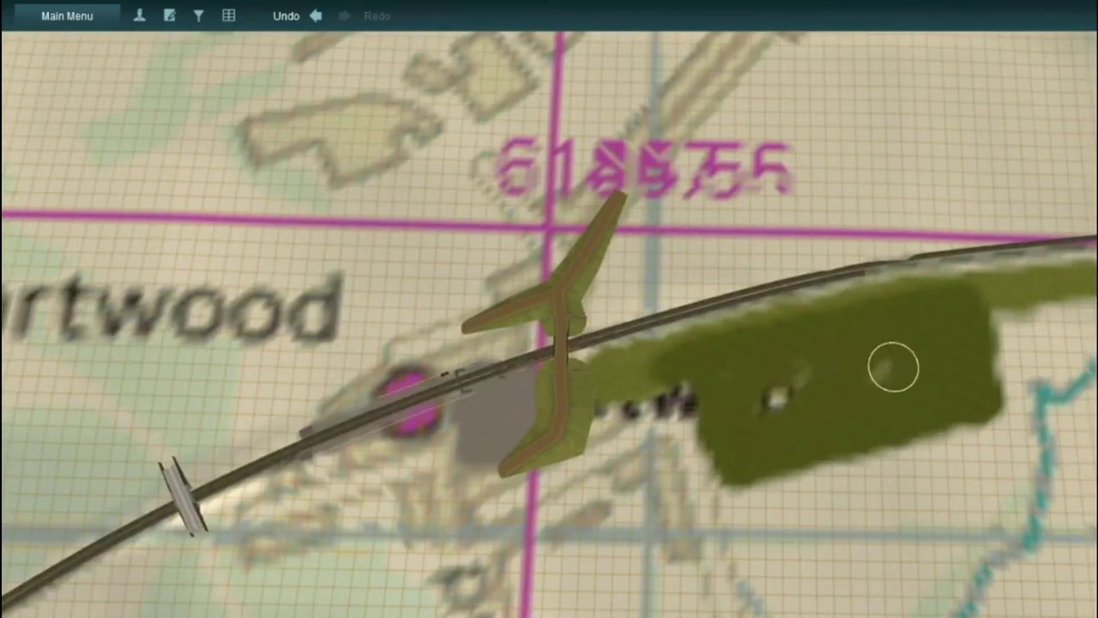
pyautogui.moveTo(642, 288); pyautogui.dragTo(704, 326)
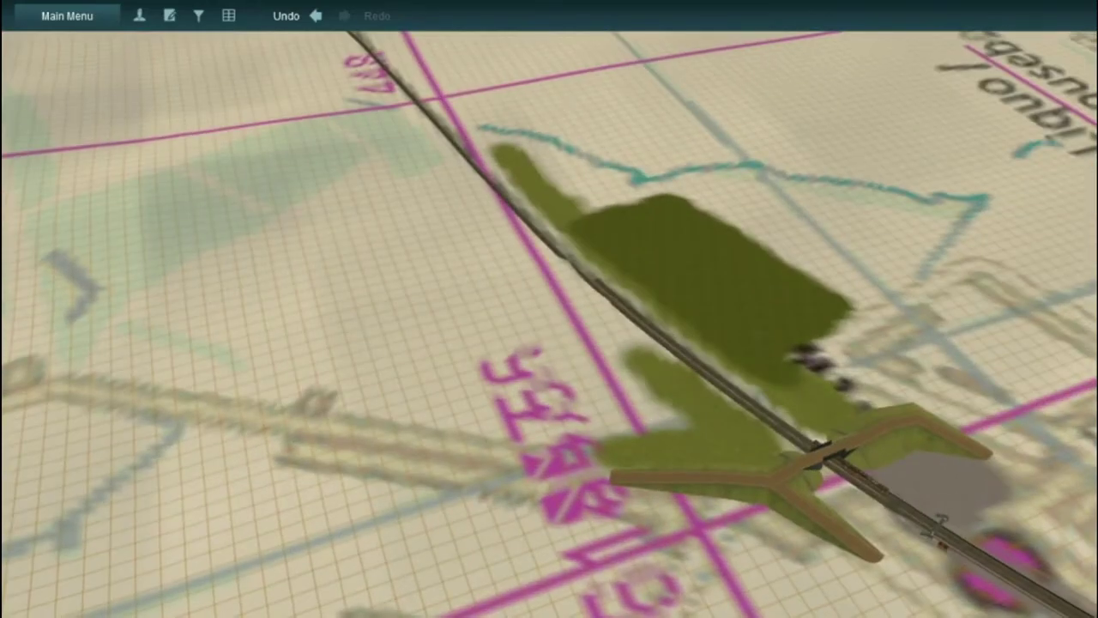
pyautogui.moveTo(651, 378); pyautogui.dragTo(608, 355)
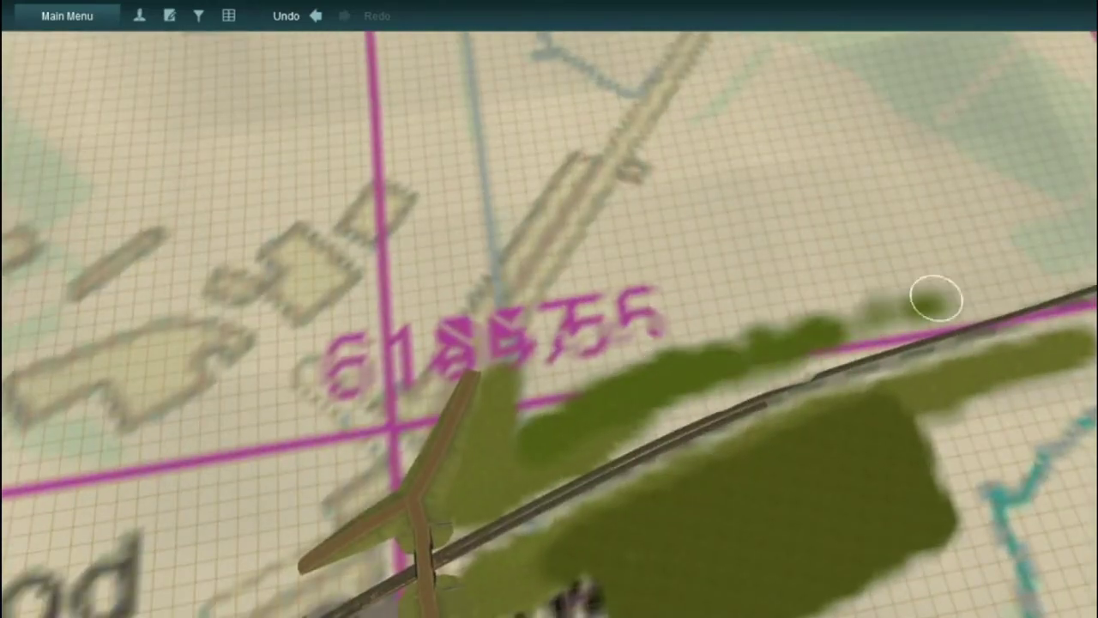
pyautogui.moveTo(934, 300)
pyautogui.mouseDown()
pyautogui.moveTo(601, 270)
pyautogui.moveTo(640, 277)
pyautogui.mouseUp()
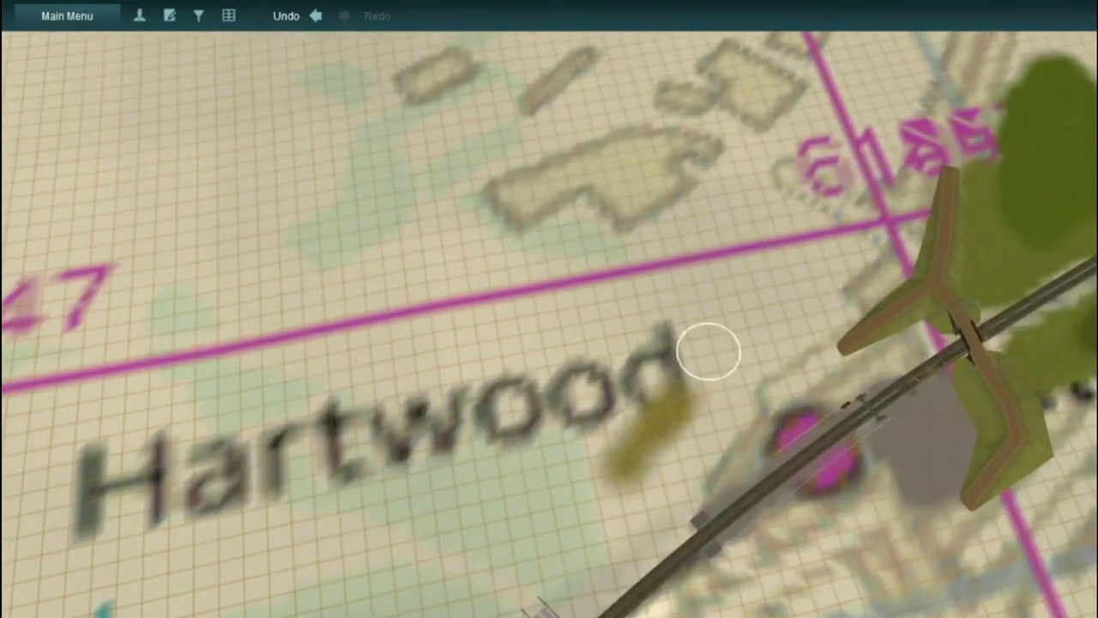
# Add more dark grass strokes near Hartwood and on the fields south of the railway.
pyautogui.moveTo(709, 351); pyautogui.dragTo(700, 369)
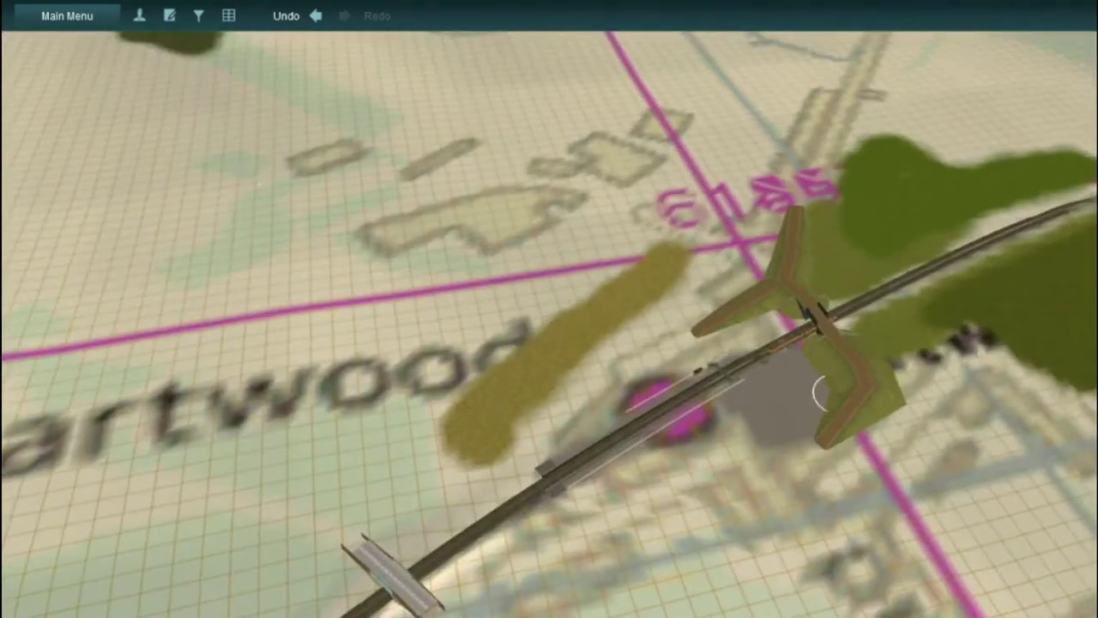
pyautogui.moveTo(772, 266); pyautogui.dragTo(732, 201)
pyautogui.moveTo(828, 323); pyautogui.dragTo(822, 329)
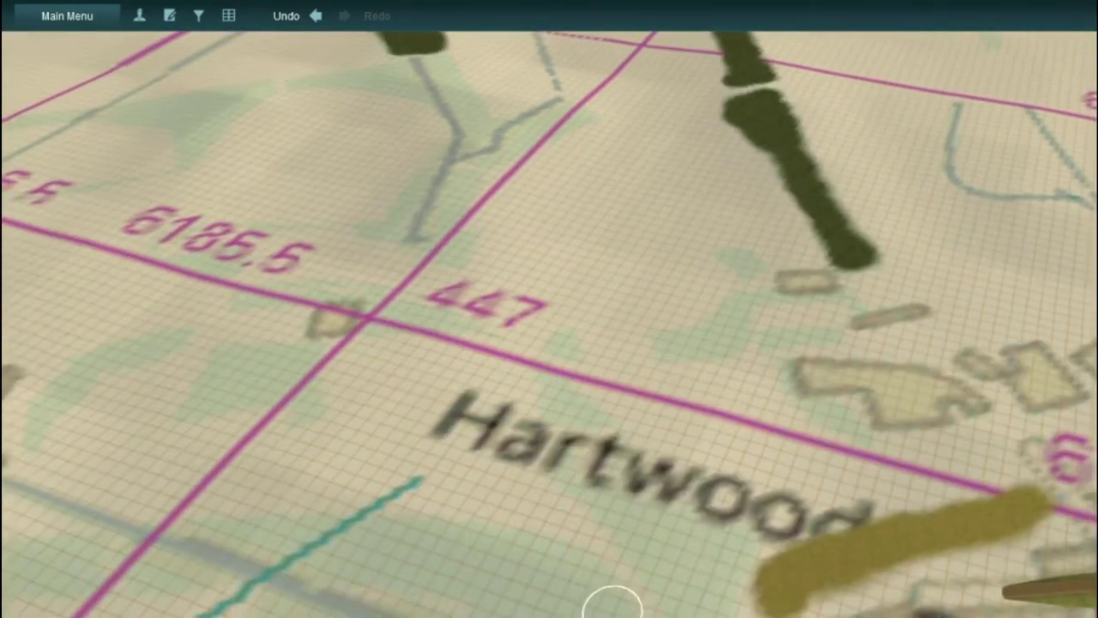
pyautogui.moveTo(613, 600)
pyautogui.mouseDown()
pyautogui.moveTo(400, 532)
pyautogui.moveTo(549, 601)
pyautogui.mouseUp()
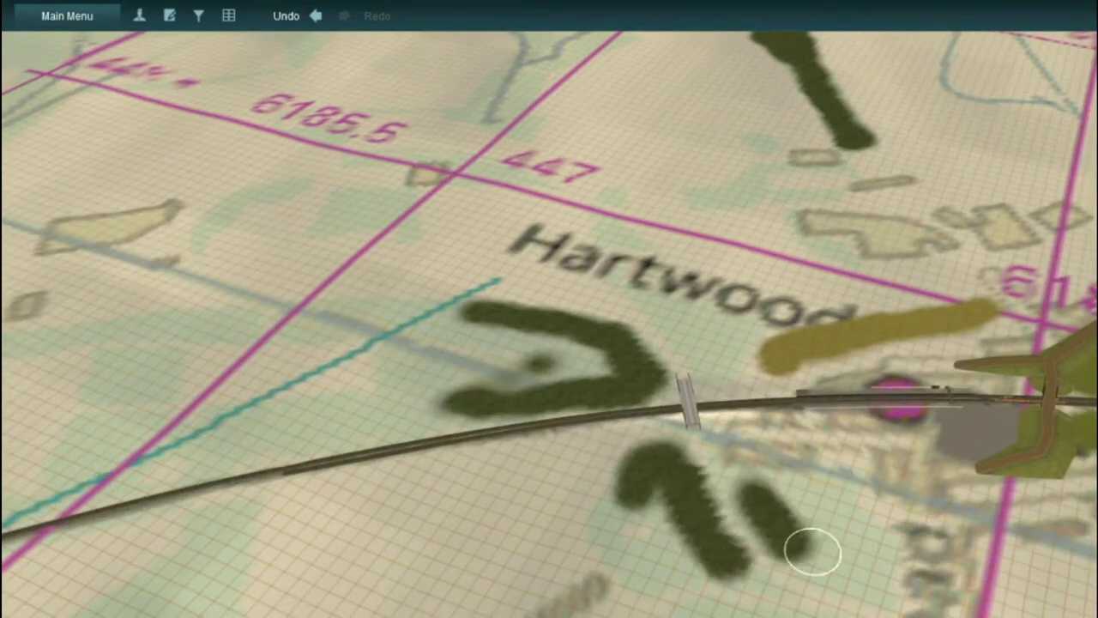
pyautogui.moveTo(842, 525); pyautogui.dragTo(837, 558)
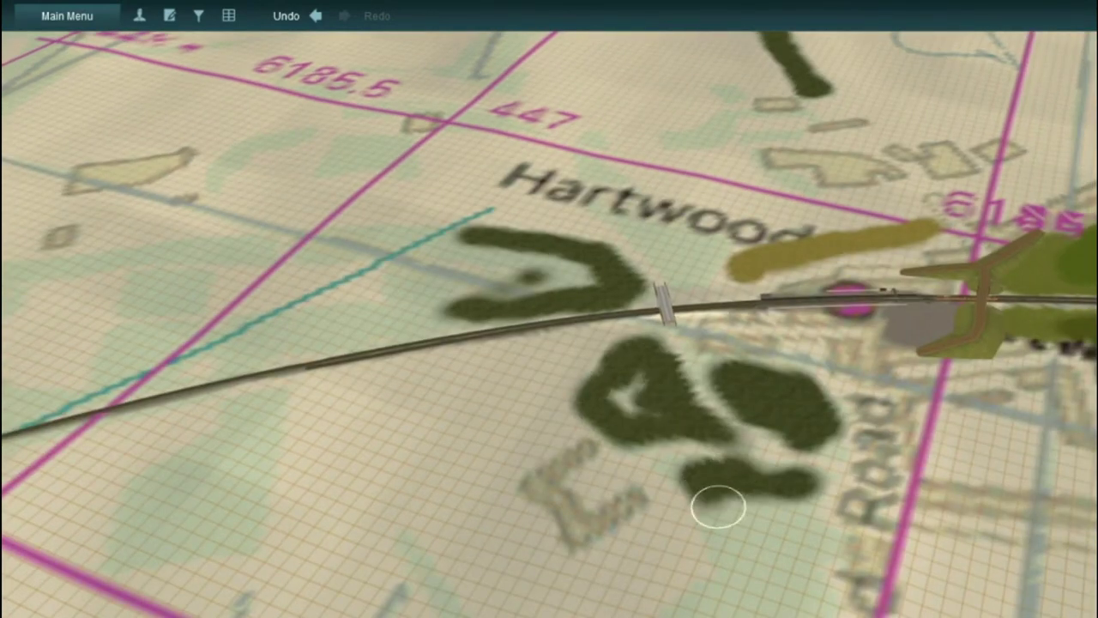
pyautogui.moveTo(785, 546); pyautogui.dragTo(687, 583)
pyautogui.moveTo(481, 313); pyautogui.dragTo(688, 286)
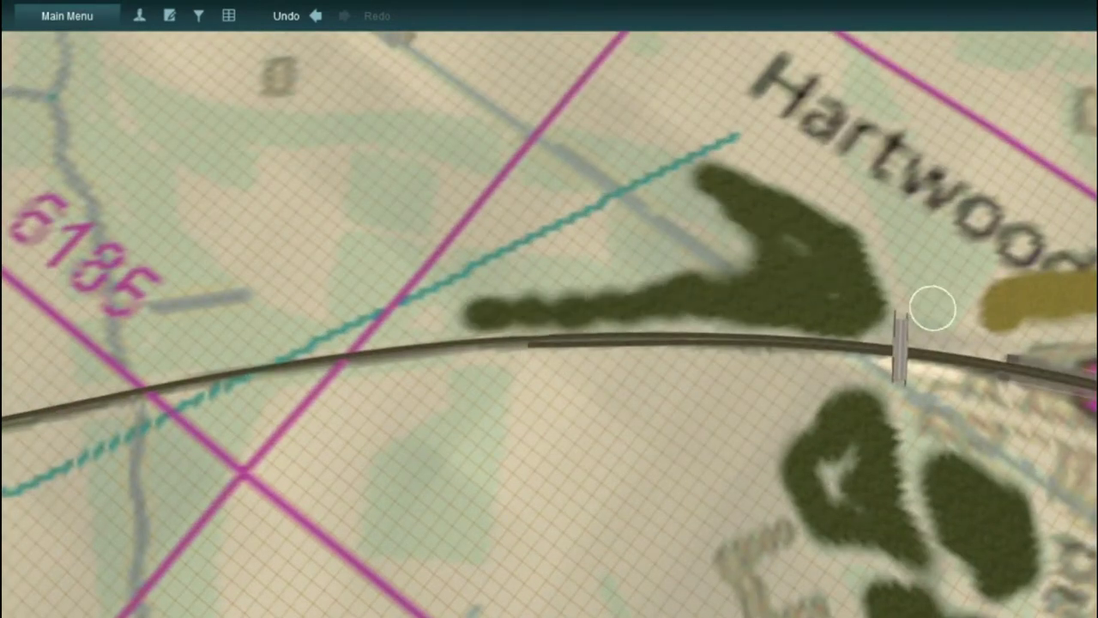
pyautogui.moveTo(929, 250); pyautogui.dragTo(676, 387, button='right')
pyautogui.scroll(5, 935, 387)
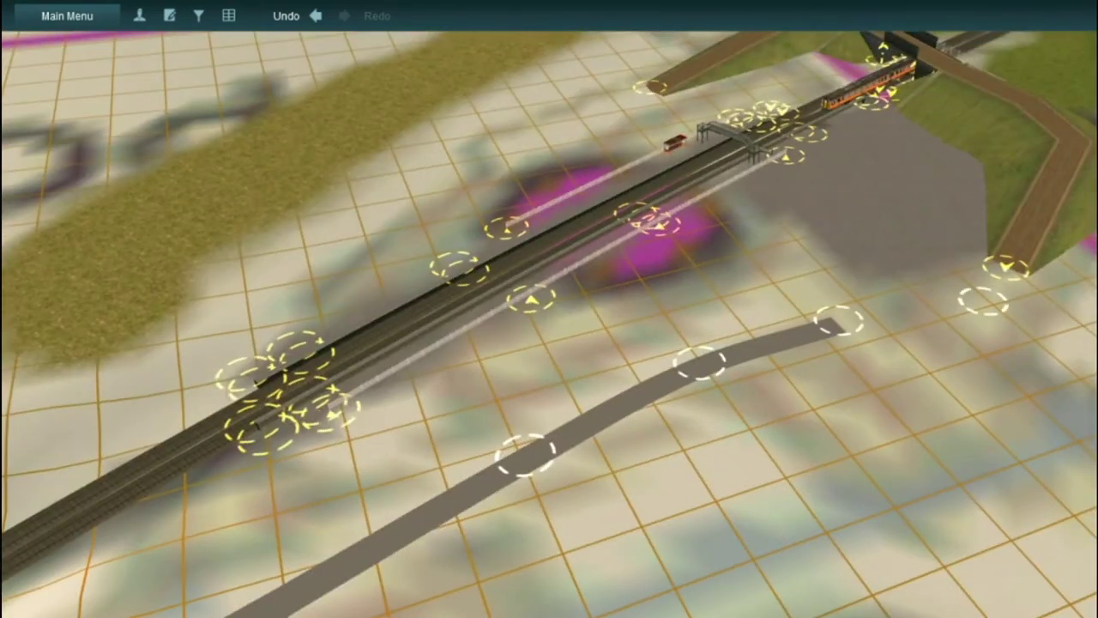
# Zoom and orbit the view around the bridge area and the road's southern end.
pyautogui.scroll(-10, 549, 324)
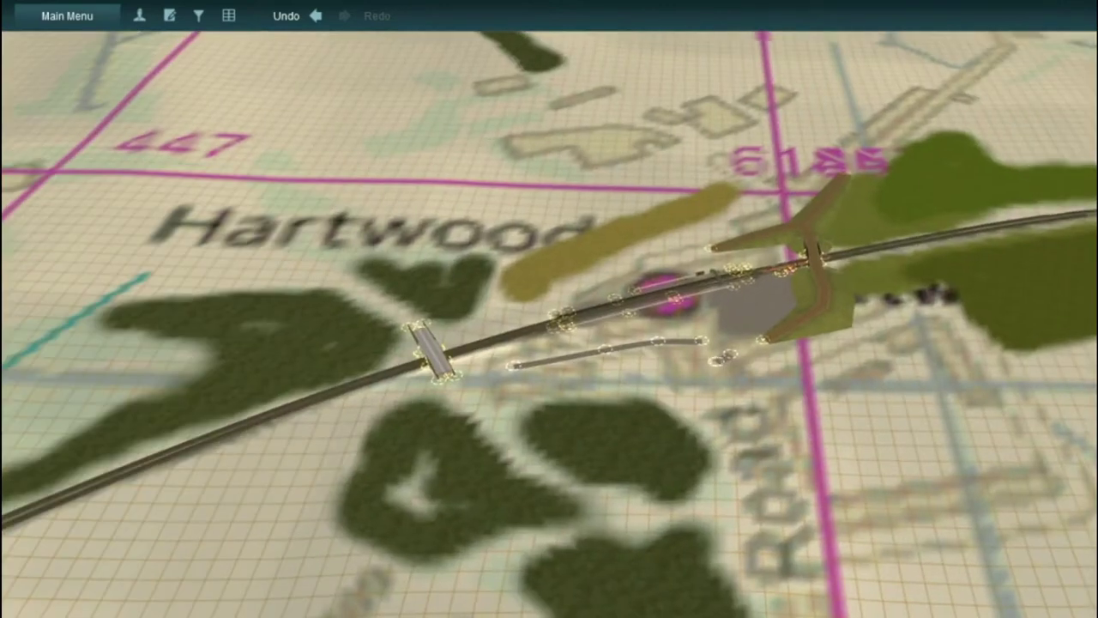
pyautogui.scroll(-5, 549, 324)
pyautogui.moveTo(549, 324); pyautogui.dragTo(549, 283, button='right')
pyautogui.scroll(8, 549, 324)
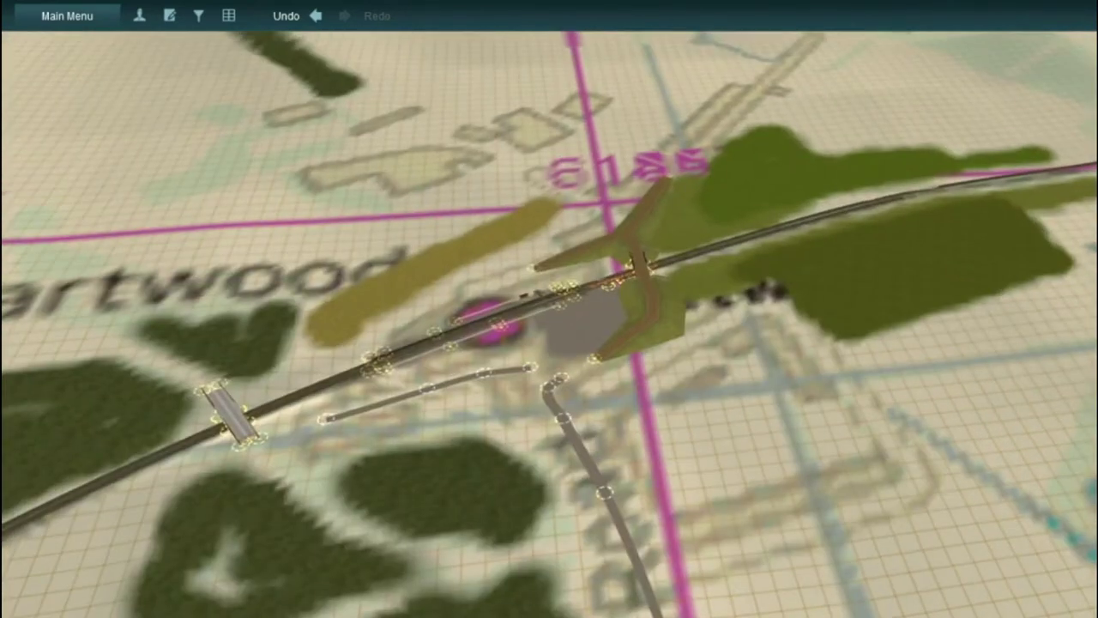
pyautogui.scroll(-8, 549, 324)
pyautogui.scroll(10, 549, 324)
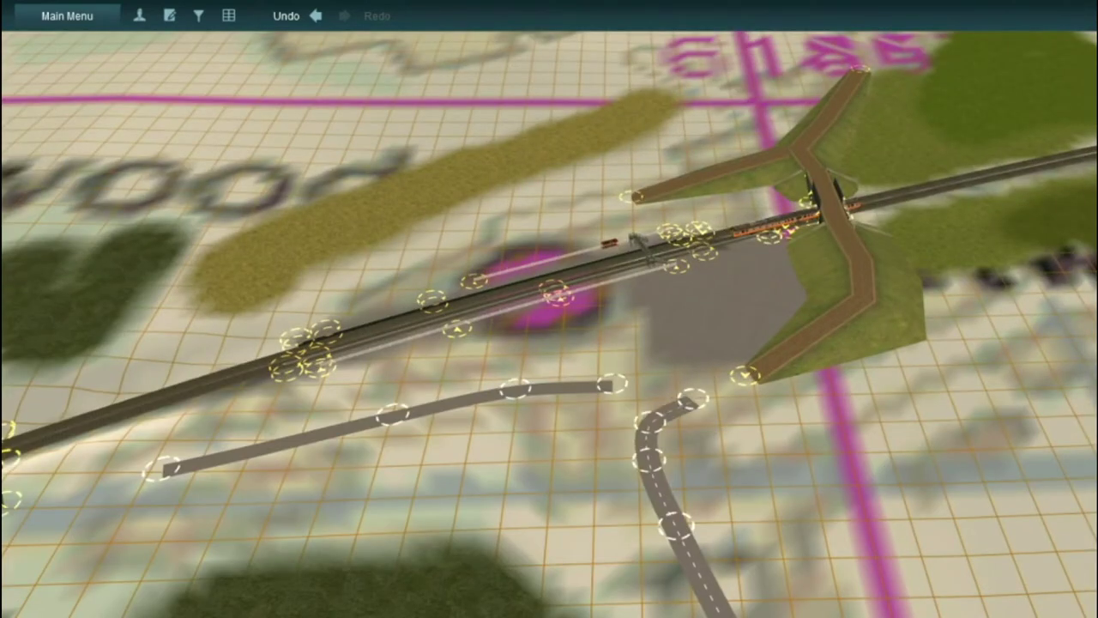
pyautogui.moveTo(549, 324); pyautogui.dragTo(549, 300, button='right')
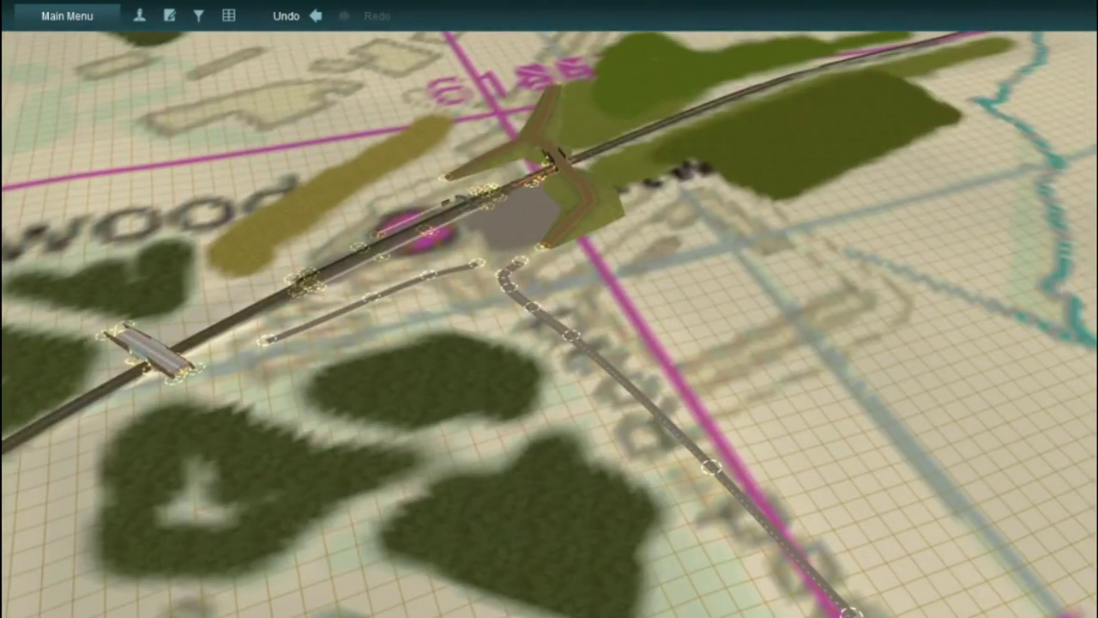
pyautogui.scroll(-5, 549, 324)
pyautogui.scroll(6, 549, 324)
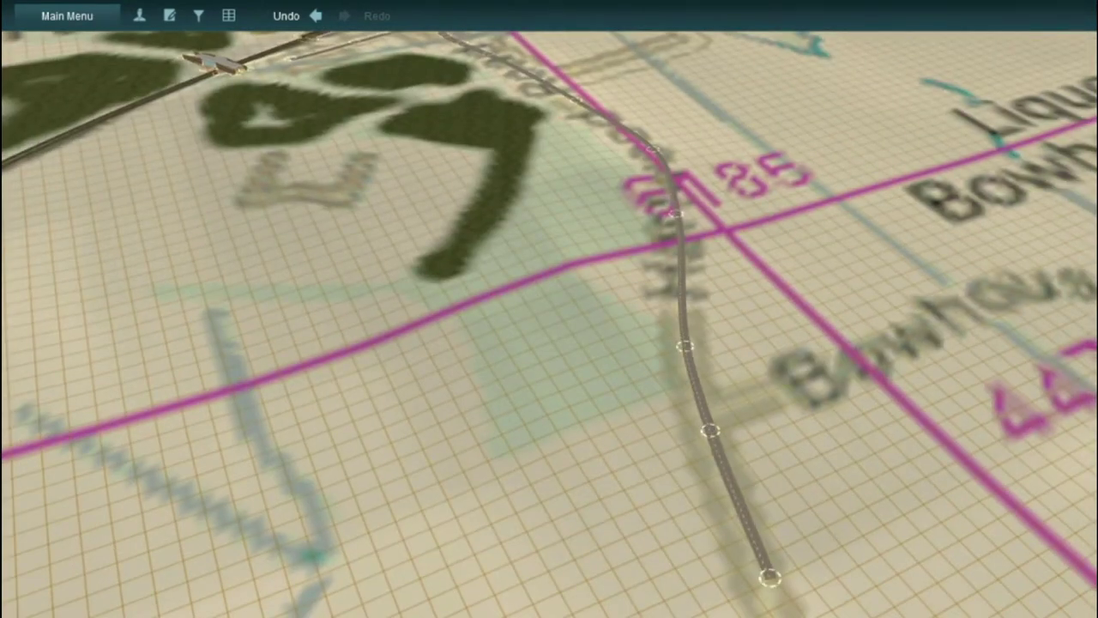
pyautogui.moveTo(1030, 163); pyautogui.dragTo(1058, 162, button='right')
# Widen the 9-shaped dark grass patch down-left and centre the track in view.
pyautogui.moveTo(635, 288)
pyautogui.mouseDown()
pyautogui.moveTo(480, 391)
pyautogui.moveTo(513, 405)
pyautogui.moveTo(599, 354)
pyautogui.moveTo(634, 363)
pyautogui.moveTo(453, 439)
pyautogui.moveTo(507, 487)
pyautogui.moveTo(392, 443)
pyautogui.mouseUp()
pyautogui.moveTo(392, 443)
pyautogui.mouseDown(button='right')
pyautogui.moveTo(395, 412)
pyautogui.moveTo(438, 409)
pyautogui.mouseUp(button='right')
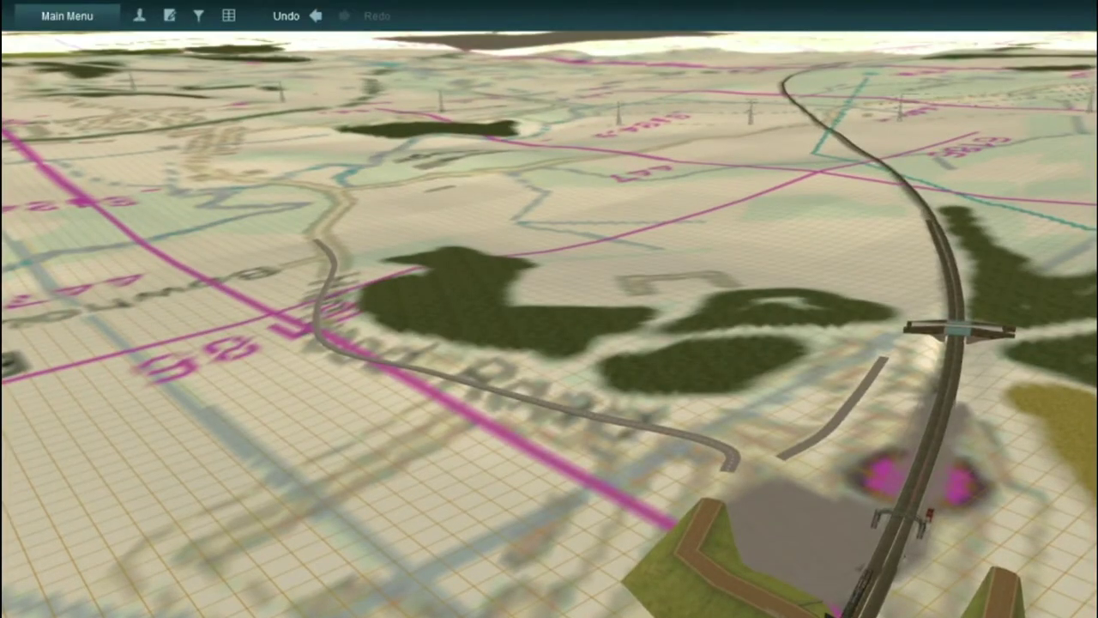
pyautogui.scroll(3, 682, 318)
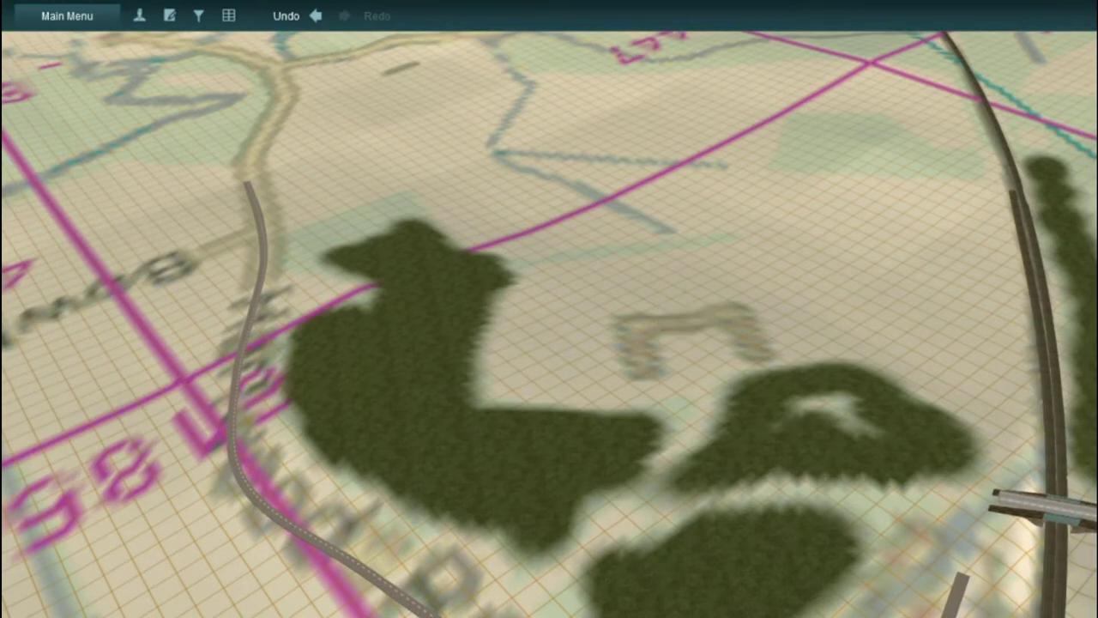
pyautogui.moveTo(682, 317); pyautogui.dragTo(943, 335, button='right')
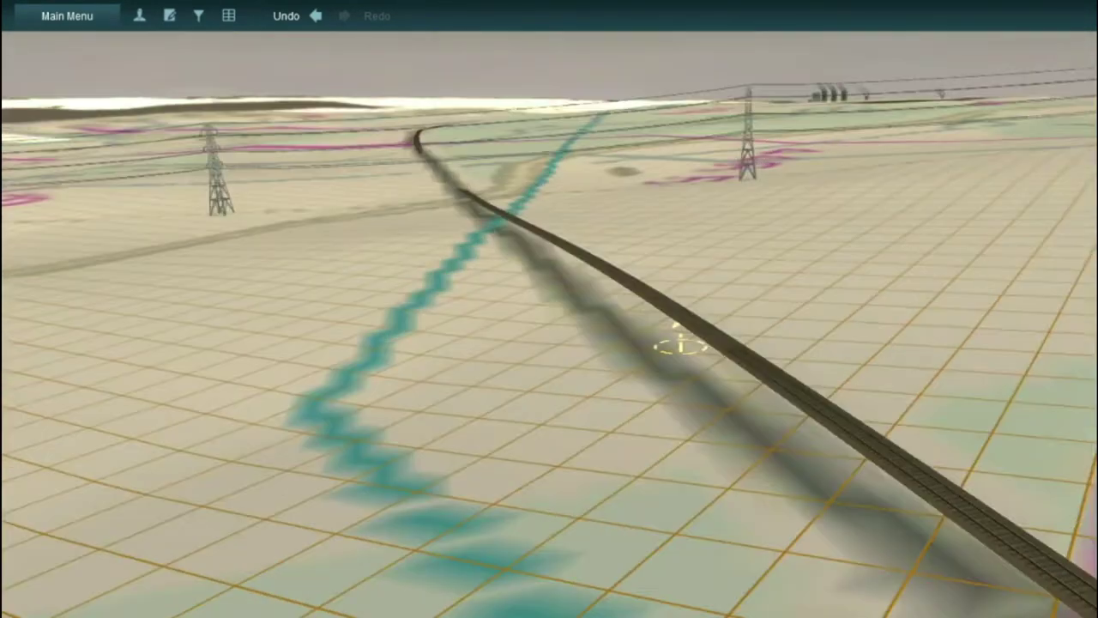
# Swoop the camera down to a steep overhead view of the track and woodland.
pyautogui.moveTo(678, 343); pyautogui.dragTo(708, 321, button='right')
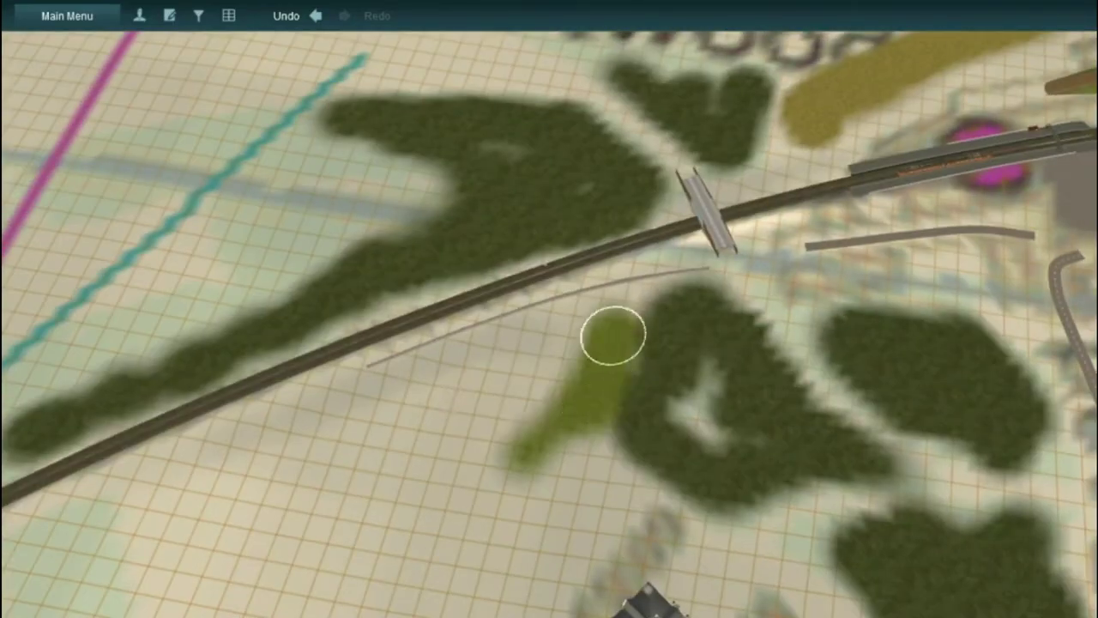
# Paint light olive-green grass beside the woodland, below the track and near the 447 label.
pyautogui.moveTo(613, 331)
pyautogui.mouseDown()
pyautogui.moveTo(506, 346)
pyautogui.moveTo(517, 385)
pyautogui.moveTo(303, 417)
pyautogui.moveTo(420, 429)
pyautogui.moveTo(153, 506)
pyautogui.moveTo(147, 552)
pyautogui.mouseUp()
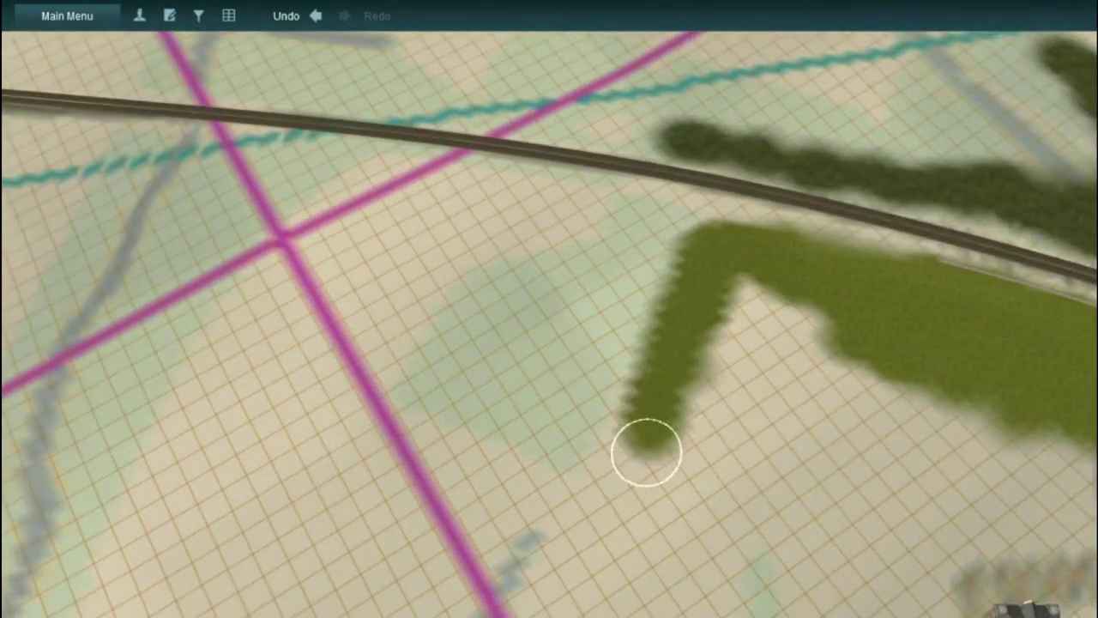
pyautogui.moveTo(649, 453)
pyautogui.mouseDown()
pyautogui.moveTo(629, 431)
pyautogui.moveTo(1094, 420)
pyautogui.moveTo(846, 412)
pyautogui.moveTo(955, 458)
pyautogui.moveTo(870, 421)
pyautogui.mouseUp()
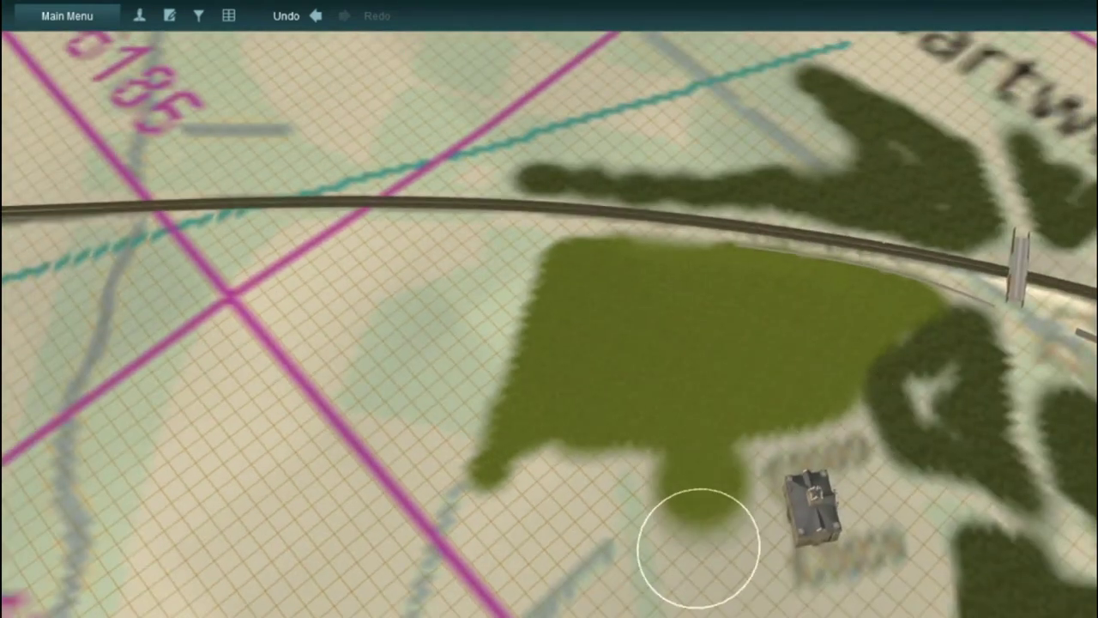
pyautogui.moveTo(698, 547)
pyautogui.mouseDown()
pyautogui.moveTo(809, 608)
pyautogui.moveTo(931, 614)
pyautogui.mouseUp()
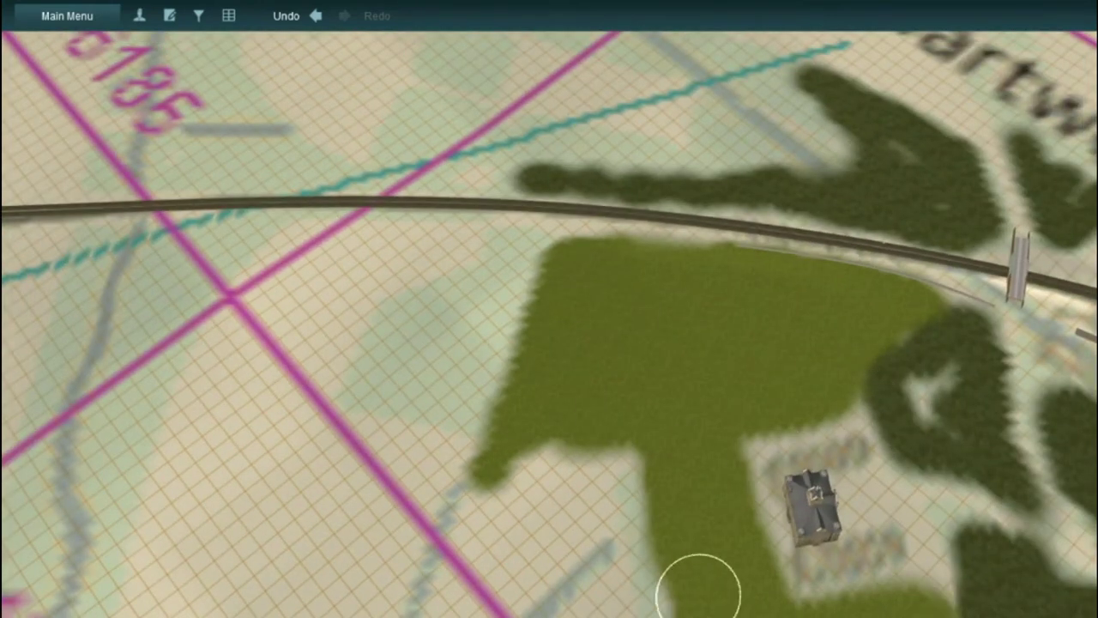
pyautogui.moveTo(622, 527)
pyautogui.mouseDown()
pyautogui.moveTo(539, 522)
pyautogui.moveTo(472, 569)
pyautogui.mouseUp()
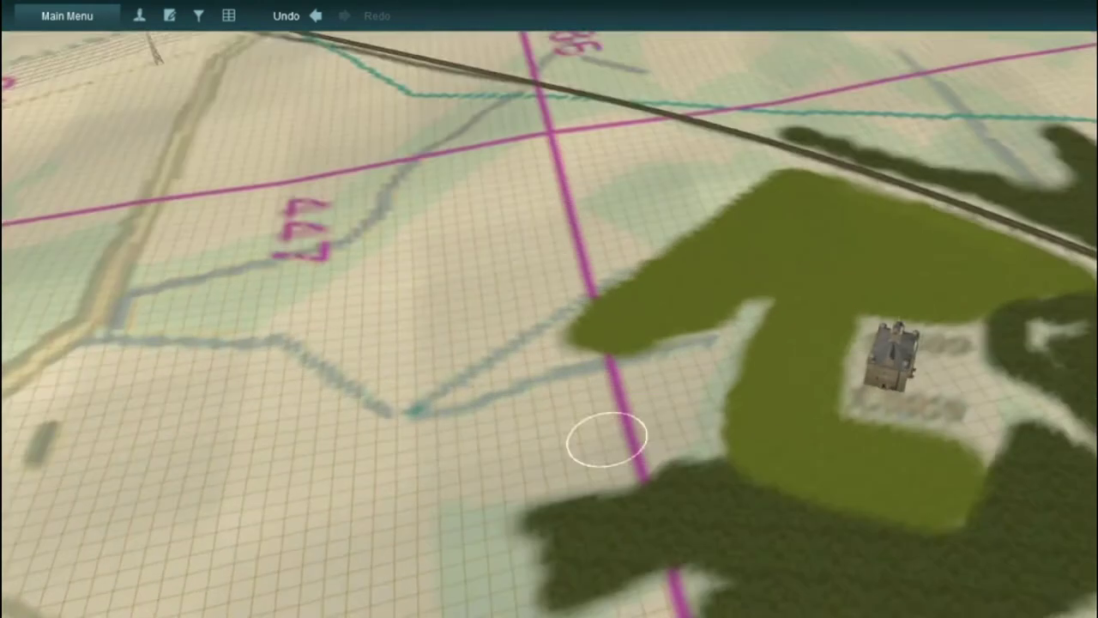
pyautogui.moveTo(603, 441)
pyautogui.mouseDown()
pyautogui.moveTo(500, 423)
pyautogui.moveTo(552, 454)
pyautogui.moveTo(664, 412)
pyautogui.mouseUp()
pyautogui.scroll(5, 663, 412)
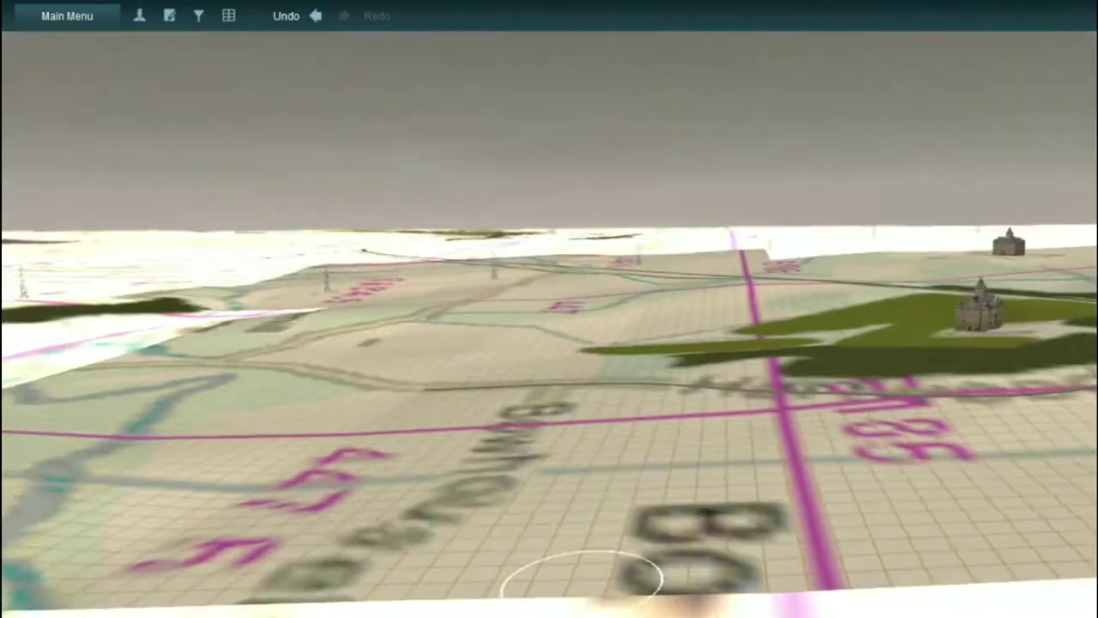
pyautogui.scroll(-5, 490, 375)
pyautogui.moveTo(673, 313)
pyautogui.mouseDown()
pyautogui.moveTo(612, 235)
pyautogui.moveTo(578, 213)
pyautogui.moveTo(598, 272)
pyautogui.moveTo(578, 235)
pyautogui.moveTo(784, 348)
pyautogui.moveTo(723, 319)
pyautogui.moveTo(718, 161)
pyautogui.moveTo(589, 123)
pyautogui.moveTo(591, 186)
pyautogui.mouseUp()
pyautogui.scroll(5, 591, 186)
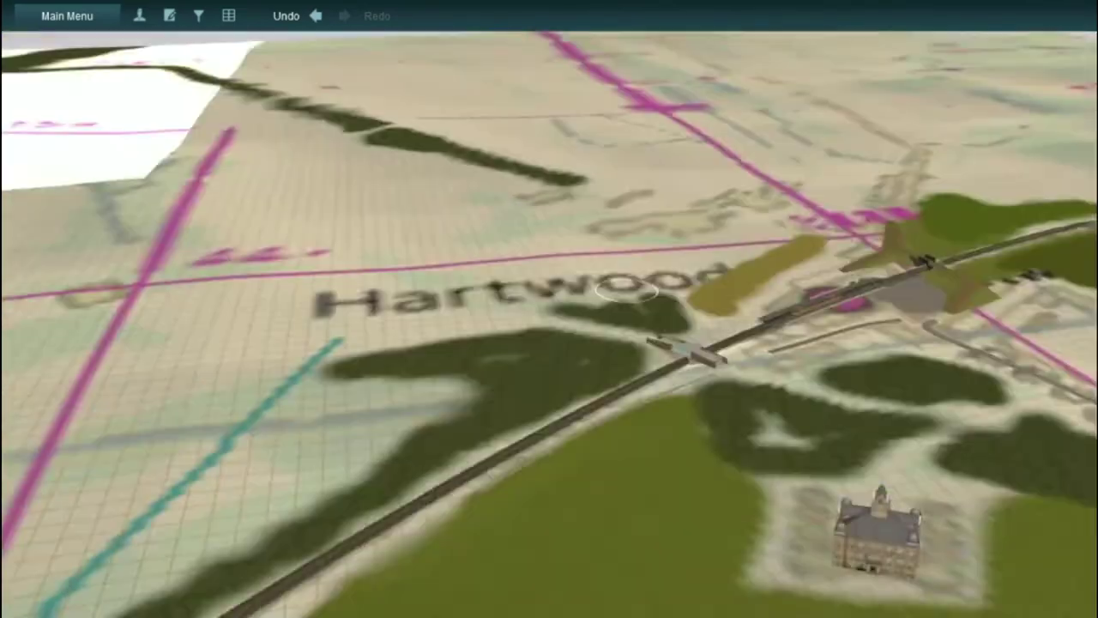
# Lay a short road section below the bridge, extending it toward the lower left.
pyautogui.scroll(-6, 652, 414)
pyautogui.scroll(3, 74, 318)
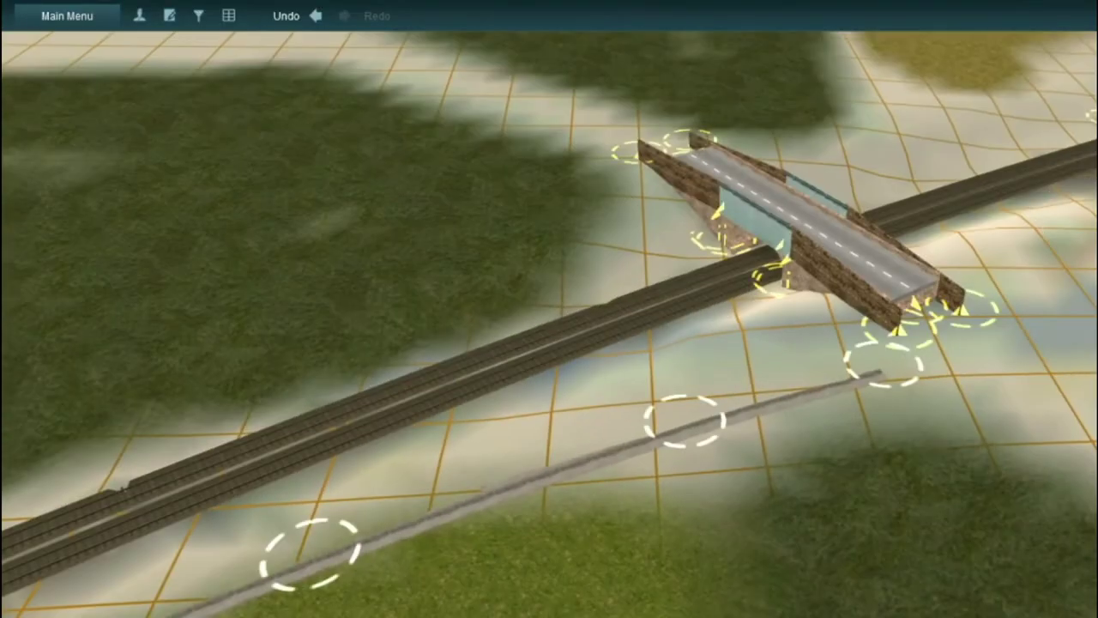
pyautogui.scroll(-2, 549, 343)
pyautogui.moveTo(533, 410); pyautogui.dragTo(552, 478)
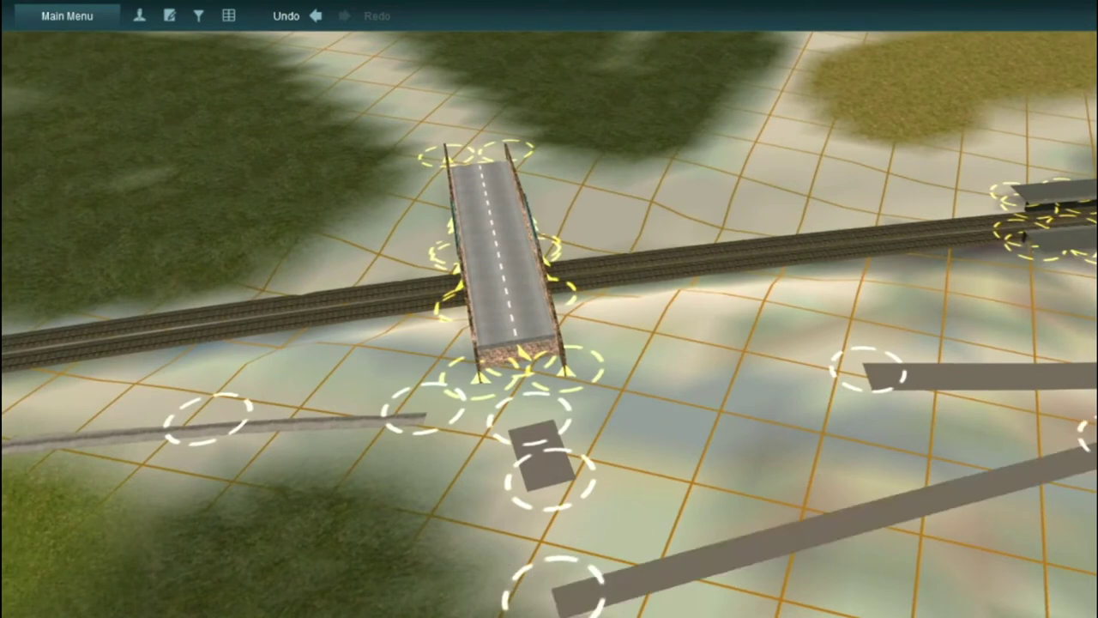
pyautogui.moveTo(417, 466); pyautogui.dragTo(196, 504)
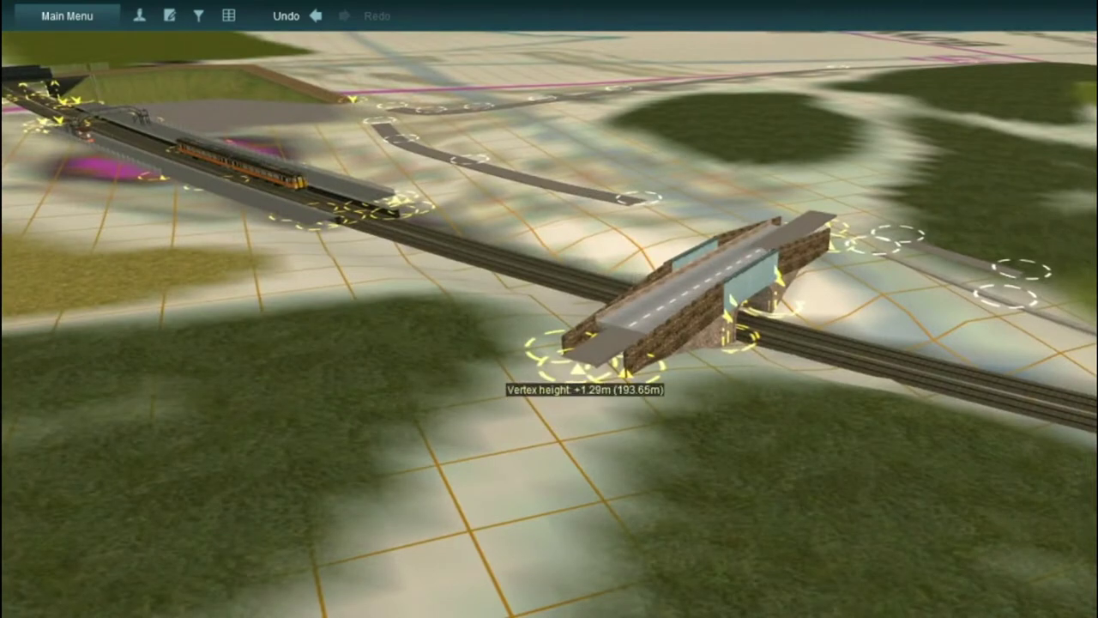
# Raise the bridge-end road point and tilt the view back toward the horizon.
pyautogui.moveTo(583, 364); pyautogui.dragTo(583, 356)
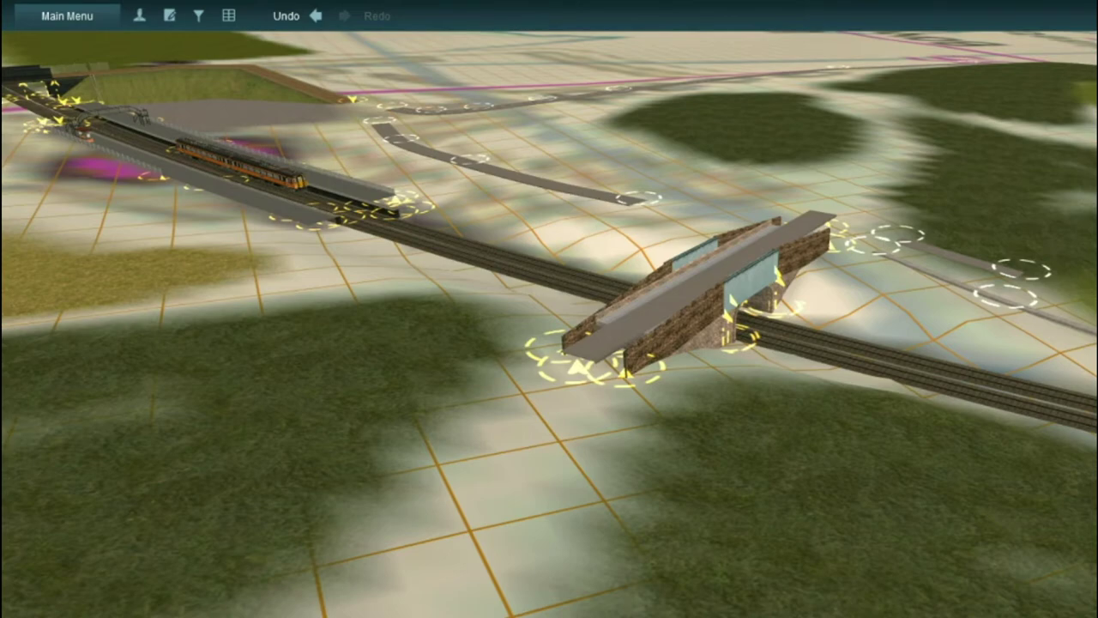
pyautogui.scroll(5, 600, 343)
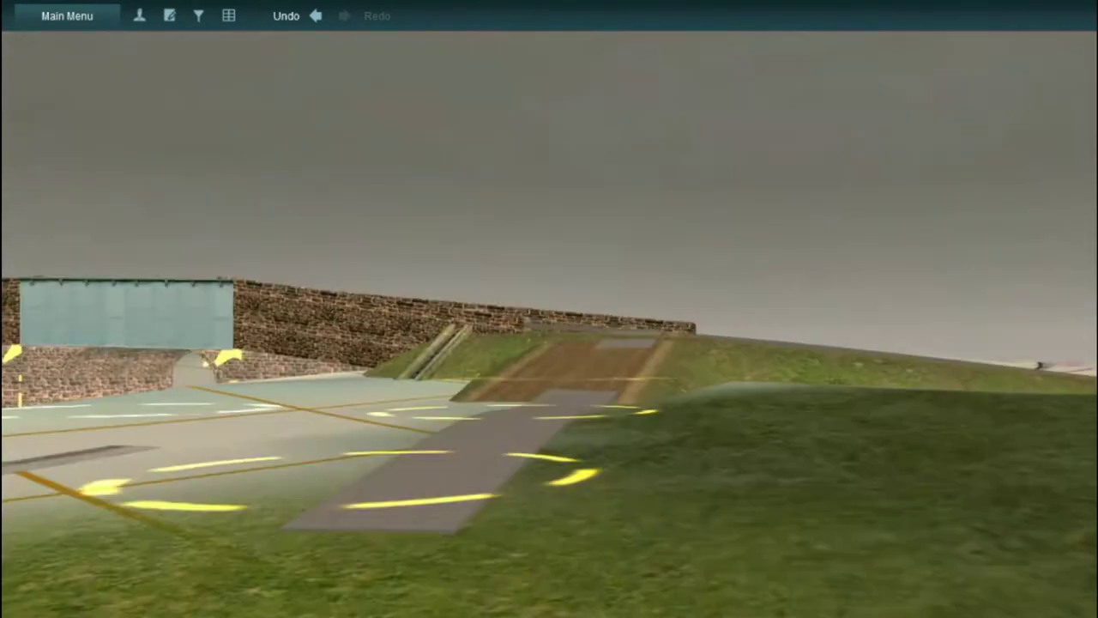
pyautogui.press('pageup')
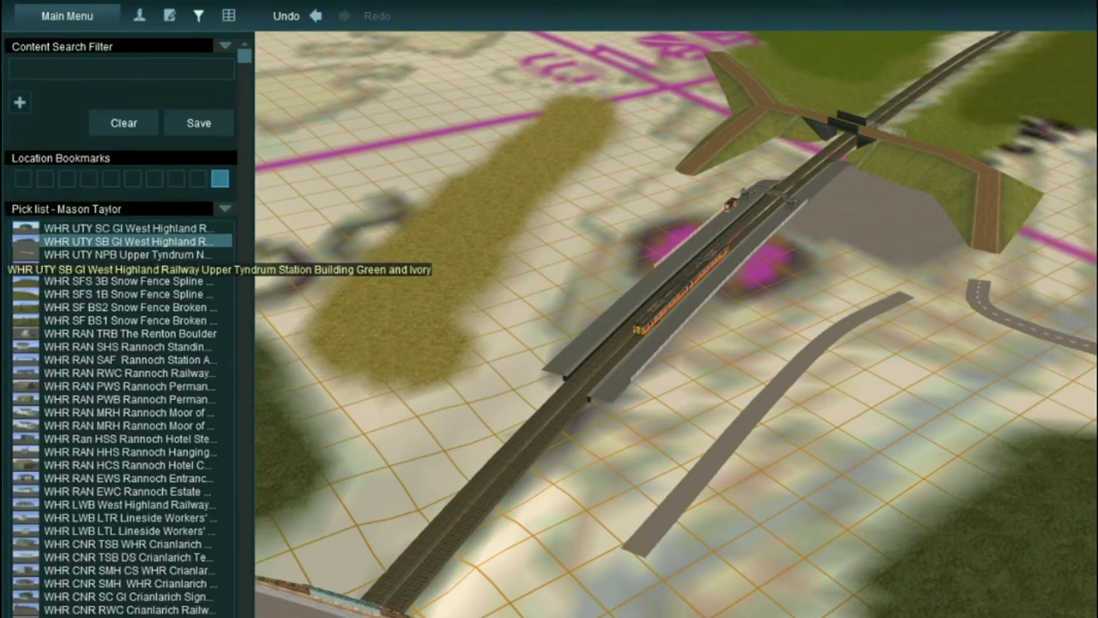
# Move down the Pick List toward the MTK terraced house entries.
pyautogui.press('Down')
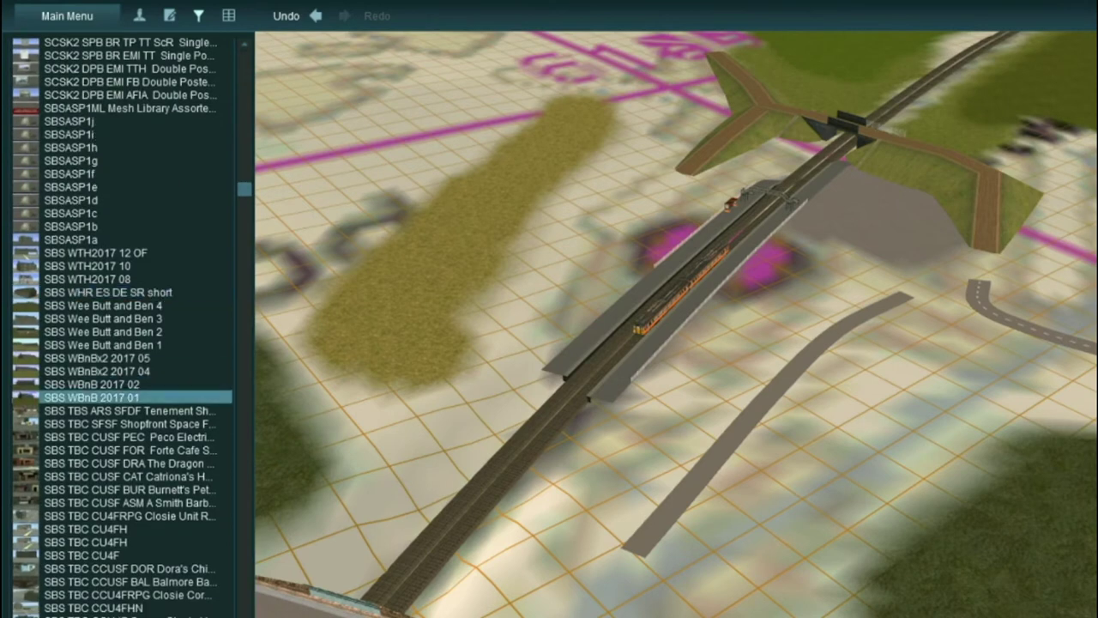
pyautogui.press('Down')
pyautogui.press('Down')
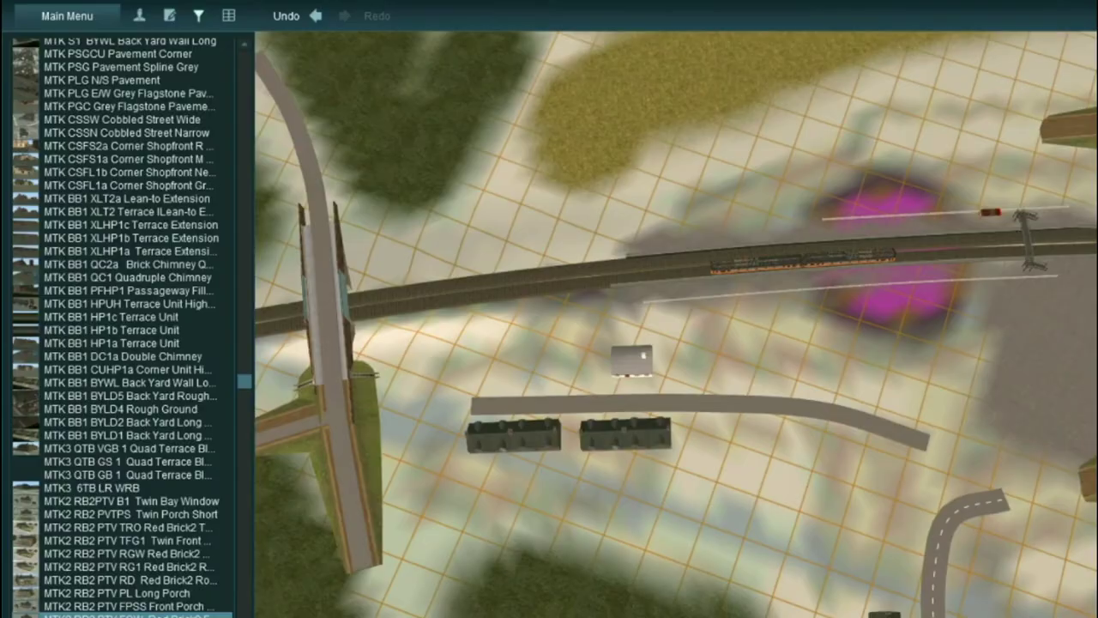
# Pick the Cnoc Terrace Semis cottage from the asset list and place it beside the road.
pyautogui.scroll(-15, 129, 326)
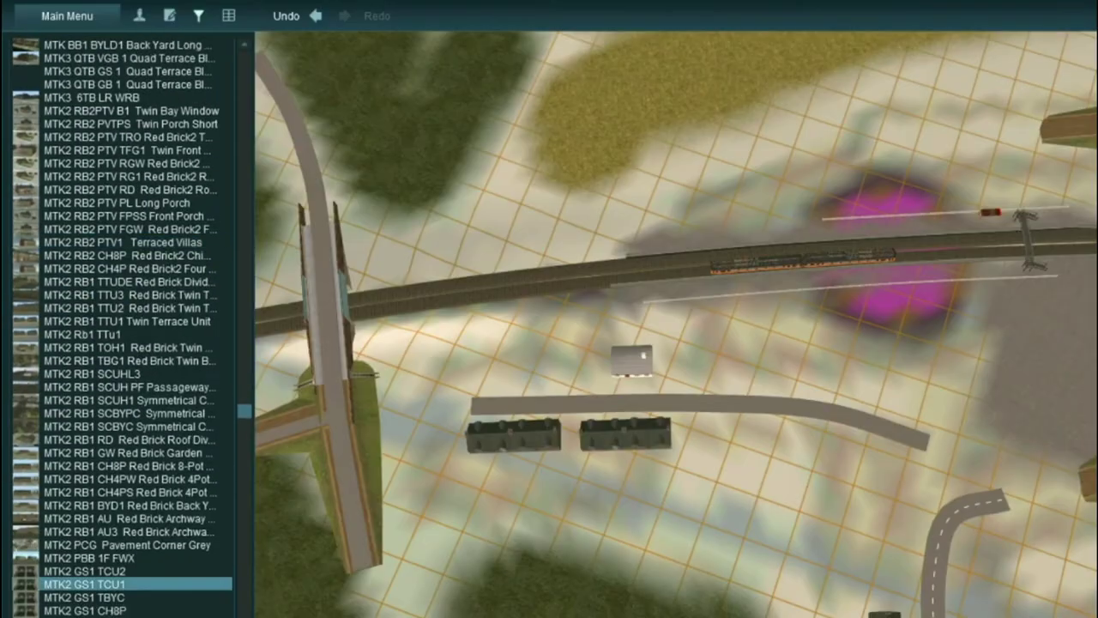
pyautogui.click(137, 493)
pyautogui.scroll(-20, 129, 343)
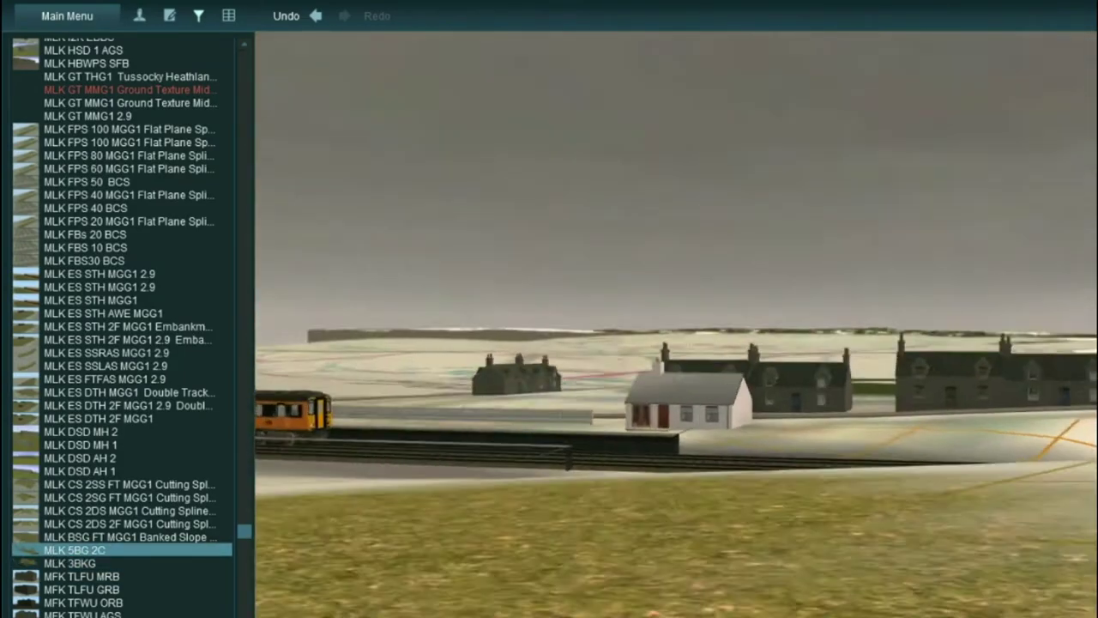
pyautogui.click(82, 577)
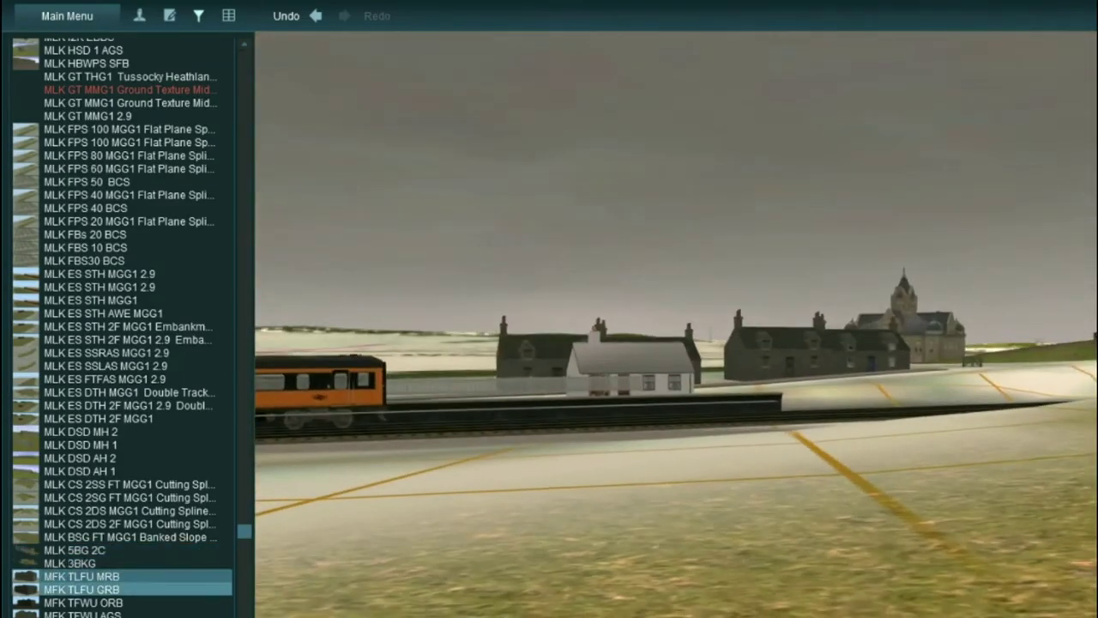
pyautogui.scroll(-15, 129, 326)
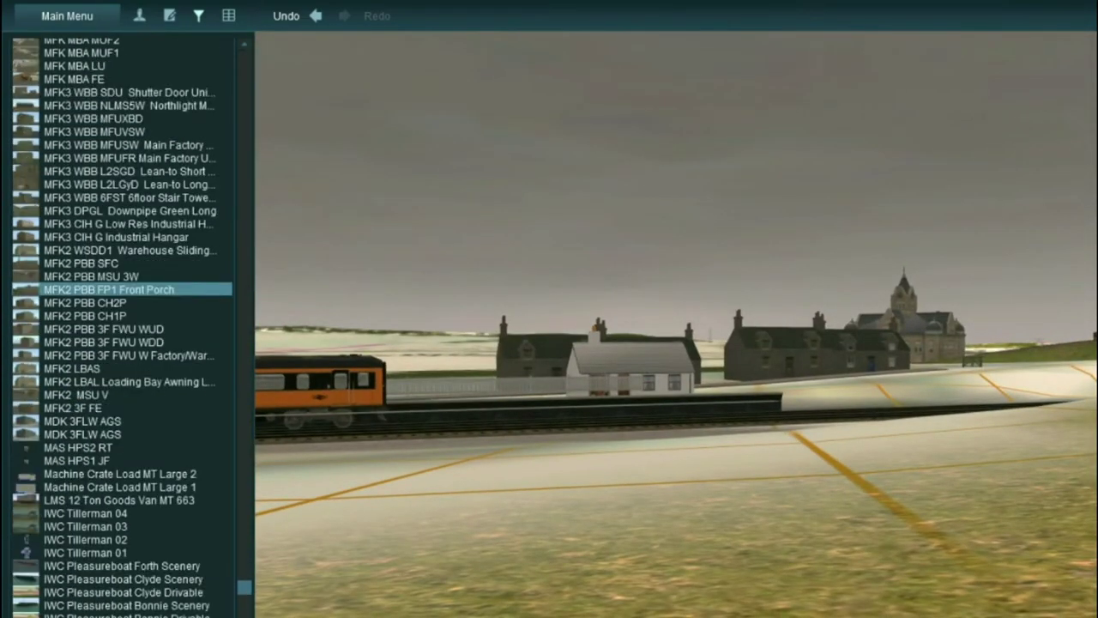
pyautogui.scroll(-3, 129, 566)
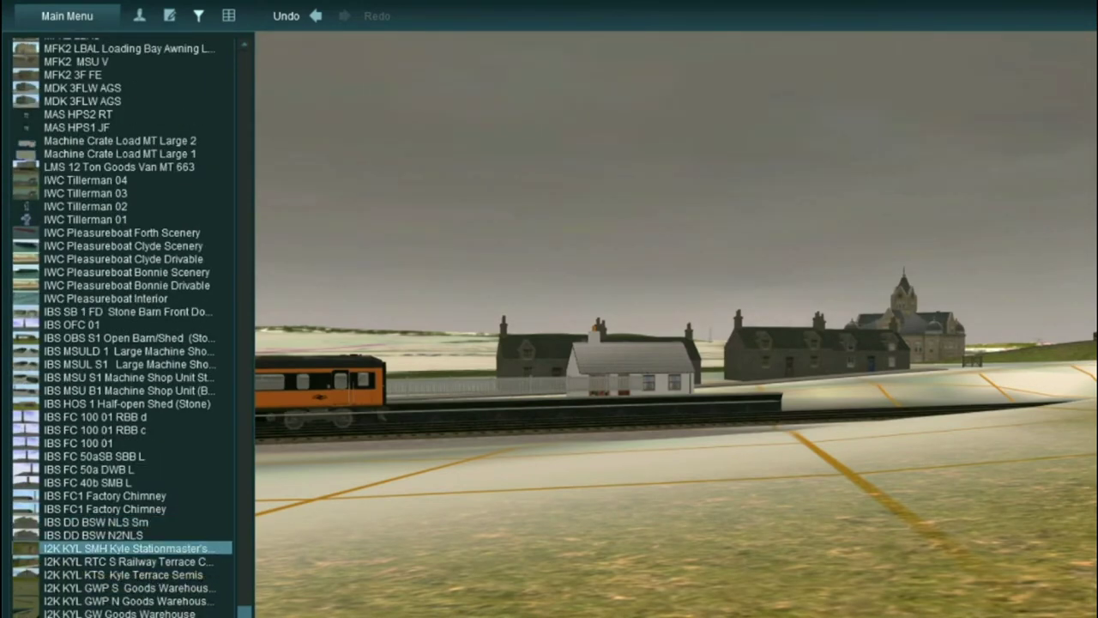
pyautogui.scroll(-4, 128, 506)
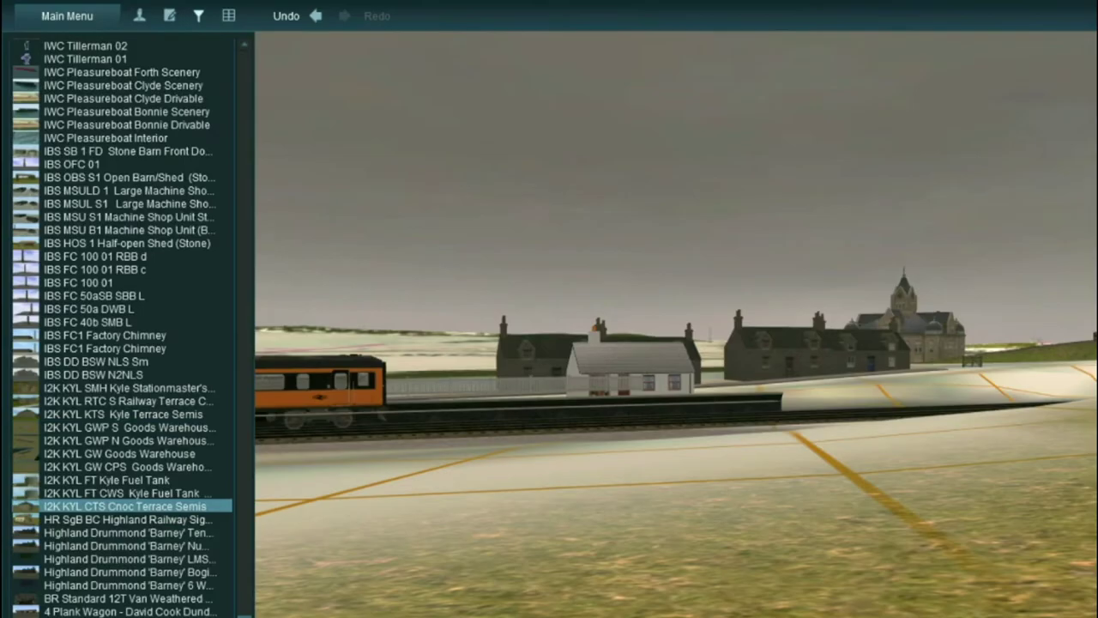
pyautogui.press('m')
pyautogui.press('m')
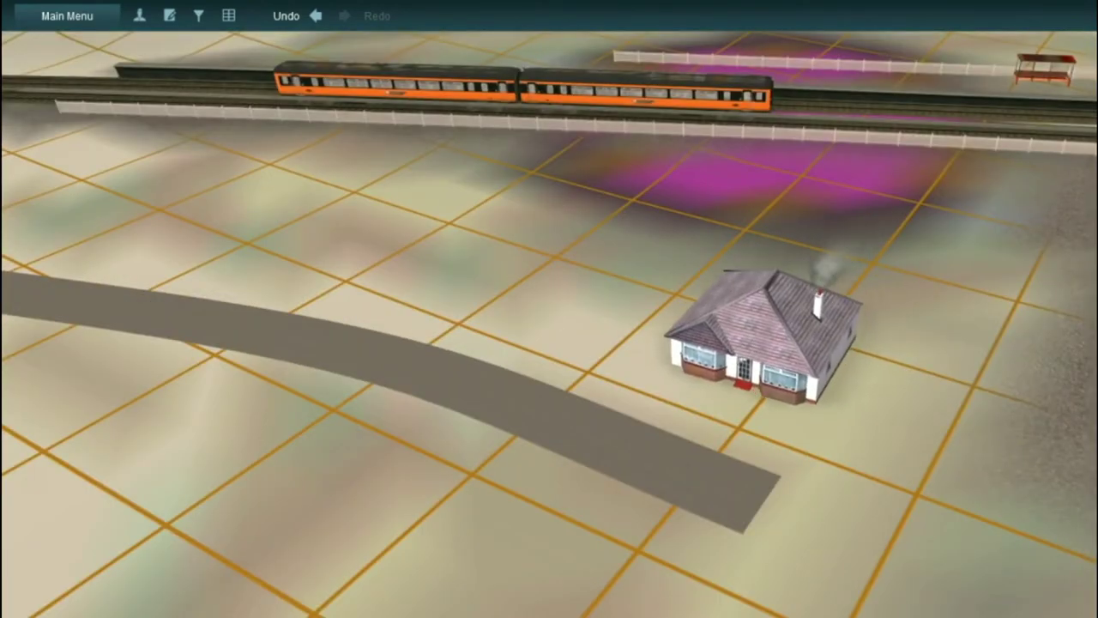
pyautogui.click(541, 335)
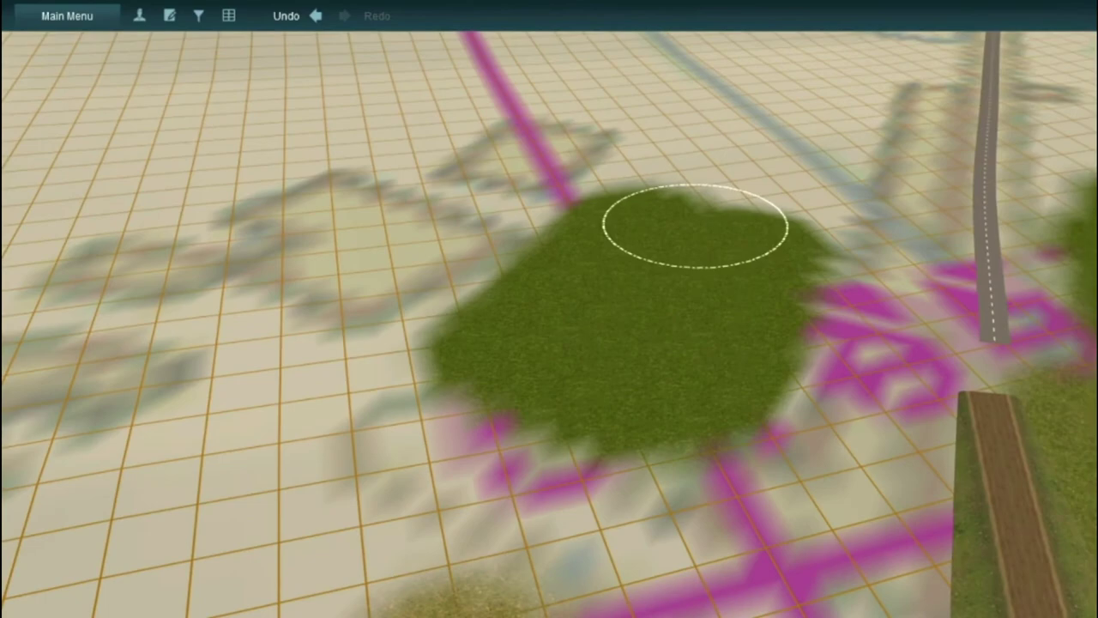
# Paint a forest-green strip and a light-green patch near the Hartwood label.
pyautogui.scroll(-5, 695, 226)
pyautogui.scroll(5, 691, 391)
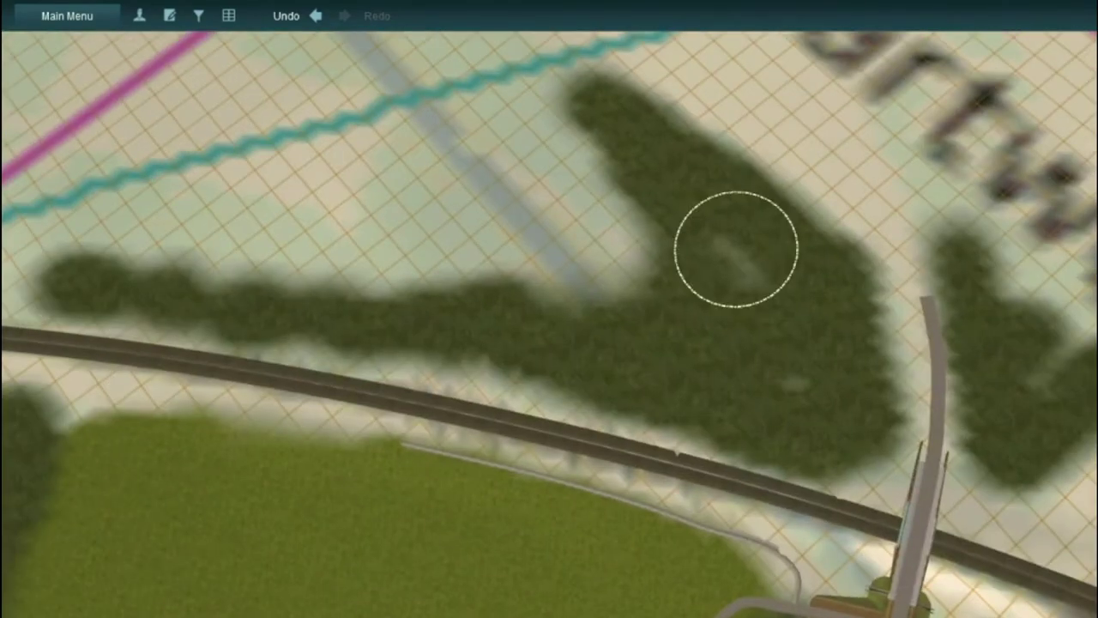
pyautogui.press('e')
pyautogui.press('q')
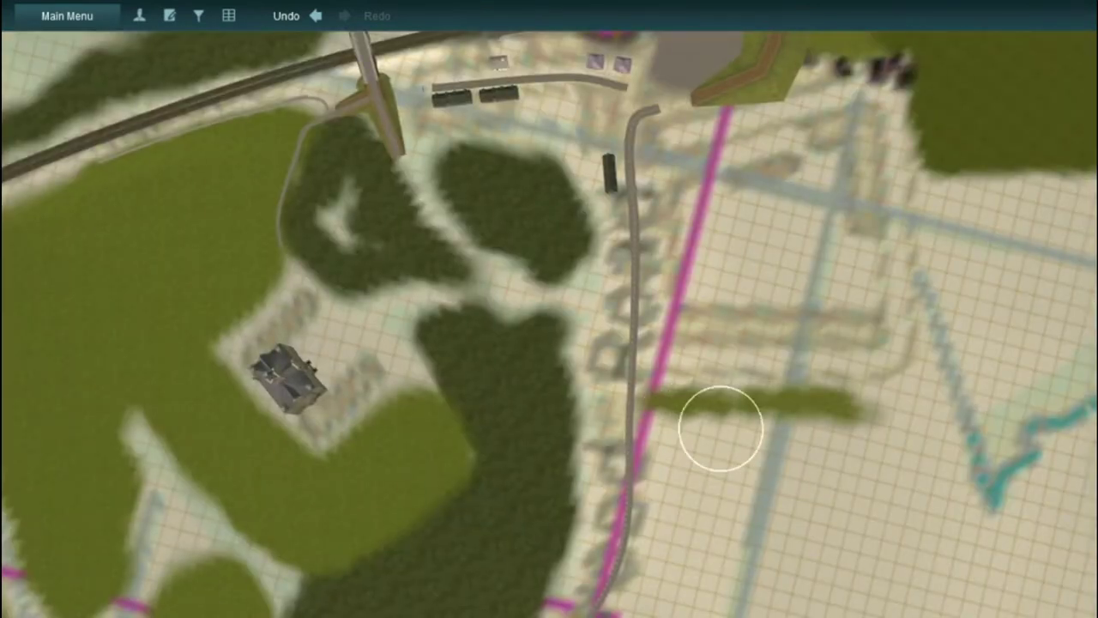
pyautogui.moveTo(721, 429)
pyautogui.mouseDown()
pyautogui.moveTo(876, 421)
pyautogui.moveTo(924, 461)
pyautogui.mouseUp()
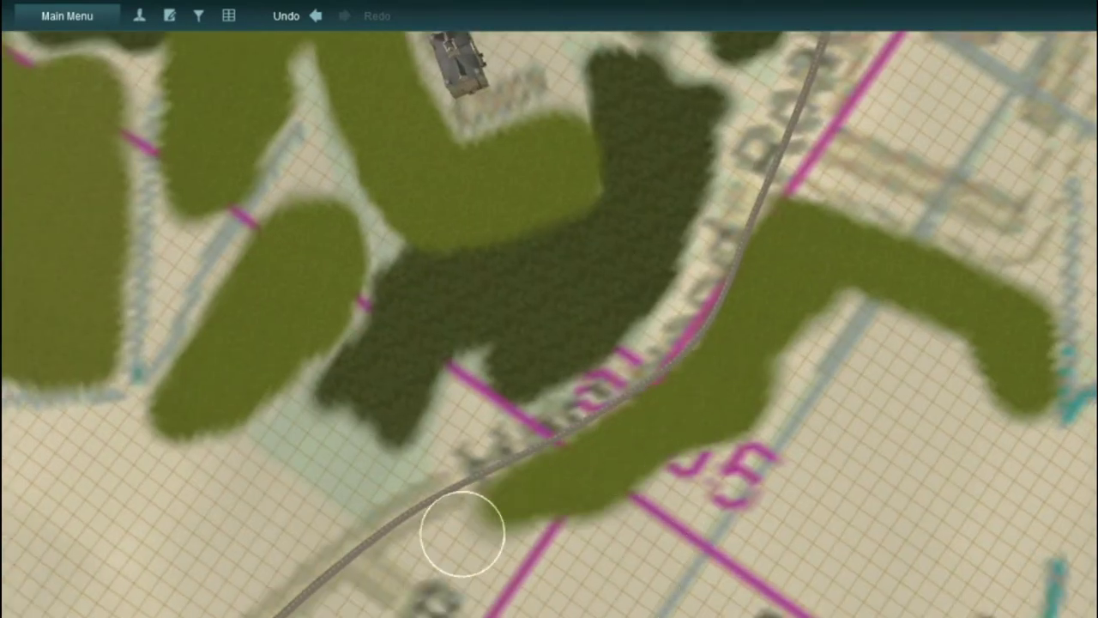
pyautogui.moveTo(461, 532)
pyautogui.mouseDown()
pyautogui.moveTo(735, 507)
pyautogui.moveTo(723, 429)
pyautogui.mouseUp()
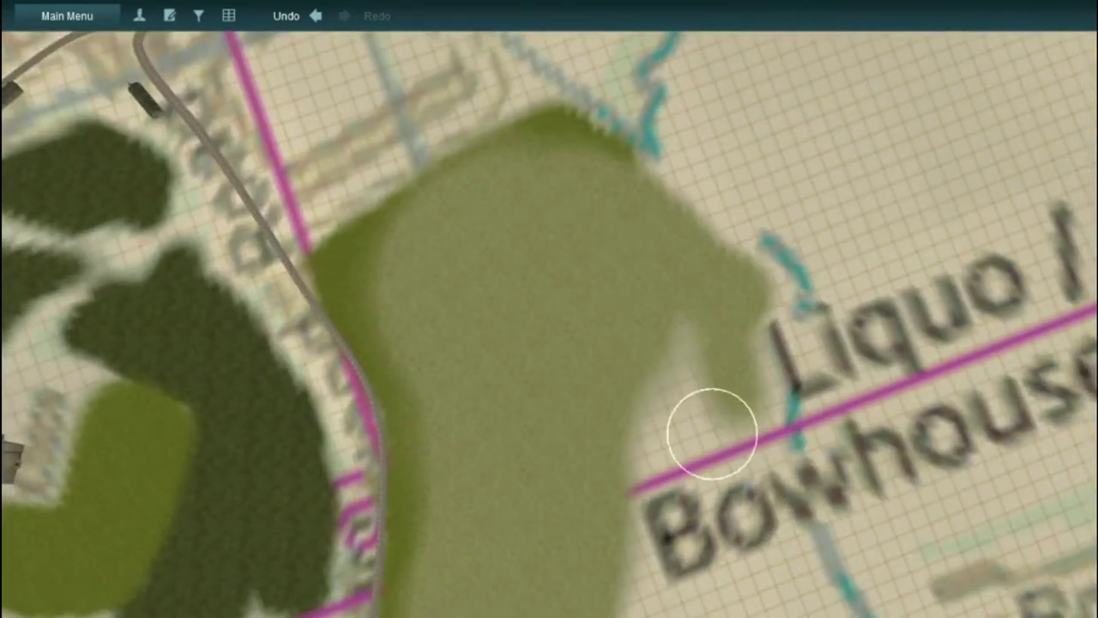
pyautogui.moveTo(421, 295); pyautogui.dragTo(369, 296)
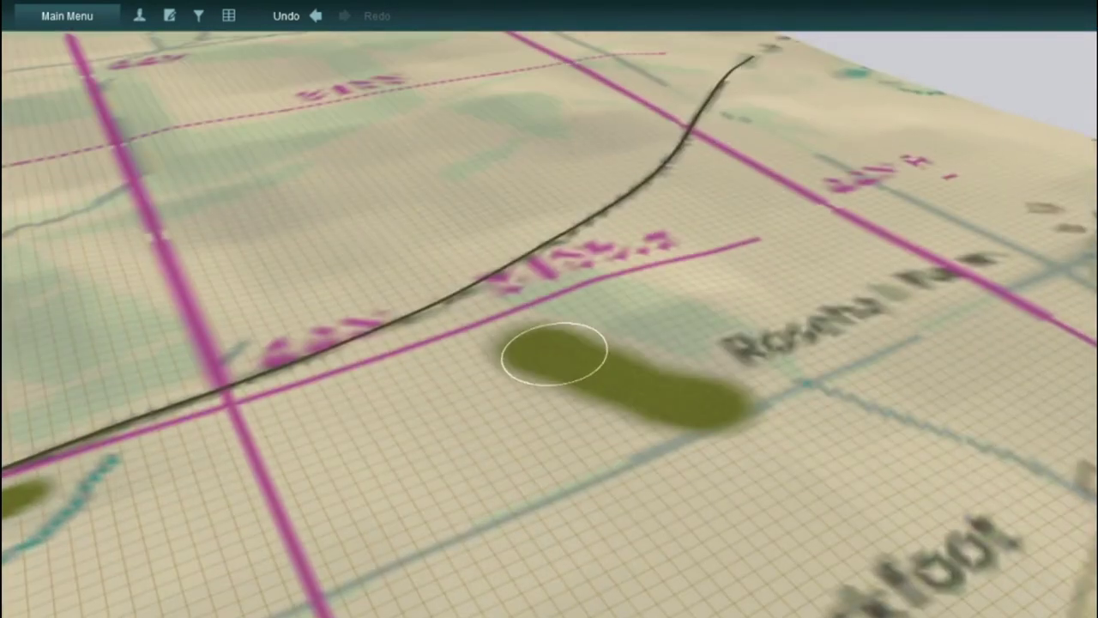
# Brush more green ground paint across the grid and grow the patch near the 447 marking.
pyautogui.moveTo(554, 351)
pyautogui.mouseDown()
pyautogui.moveTo(863, 458)
pyautogui.moveTo(483, 363)
pyautogui.moveTo(573, 425)
pyautogui.moveTo(449, 358)
pyautogui.moveTo(497, 509)
pyautogui.moveTo(608, 558)
pyautogui.mouseUp()
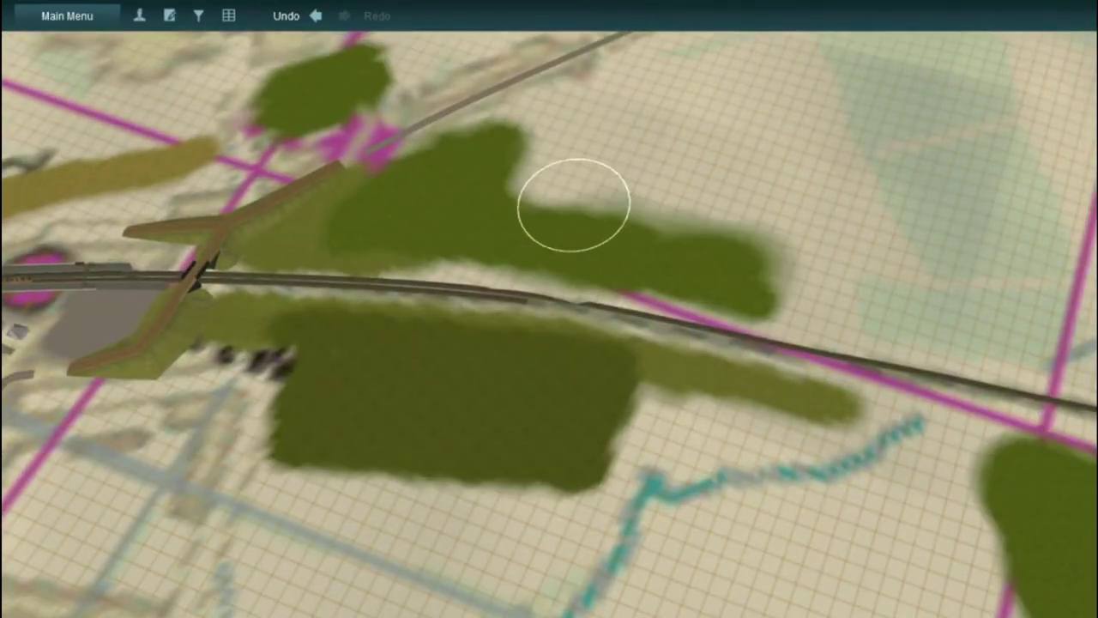
pyautogui.moveTo(573, 206); pyautogui.dragTo(586, 235)
pyautogui.press('w')
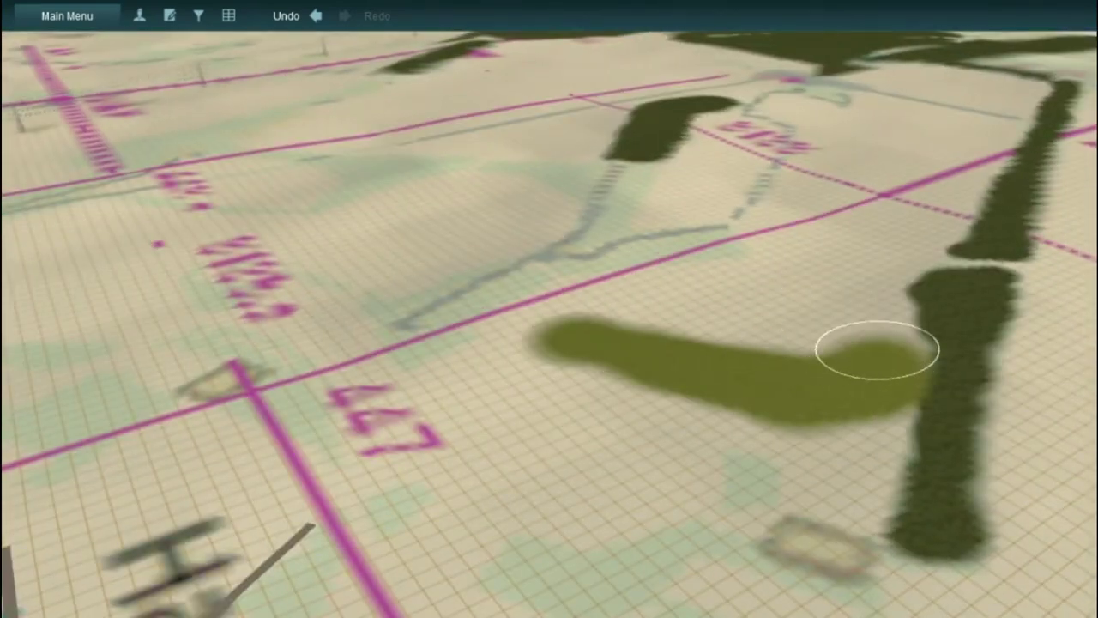
pyautogui.press('w')
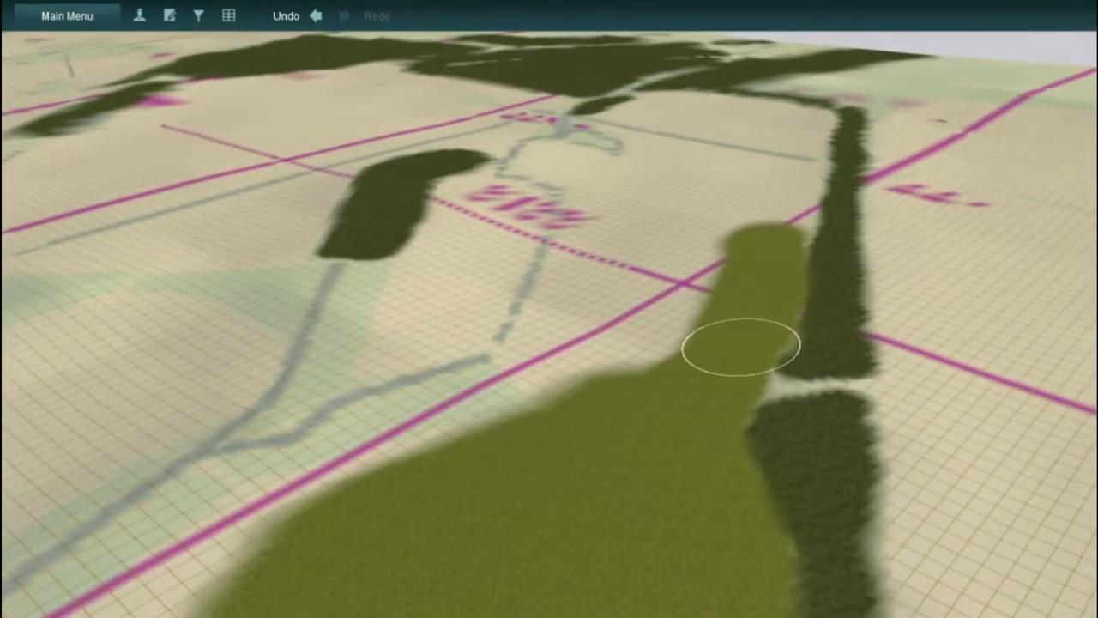
pyautogui.press('w')
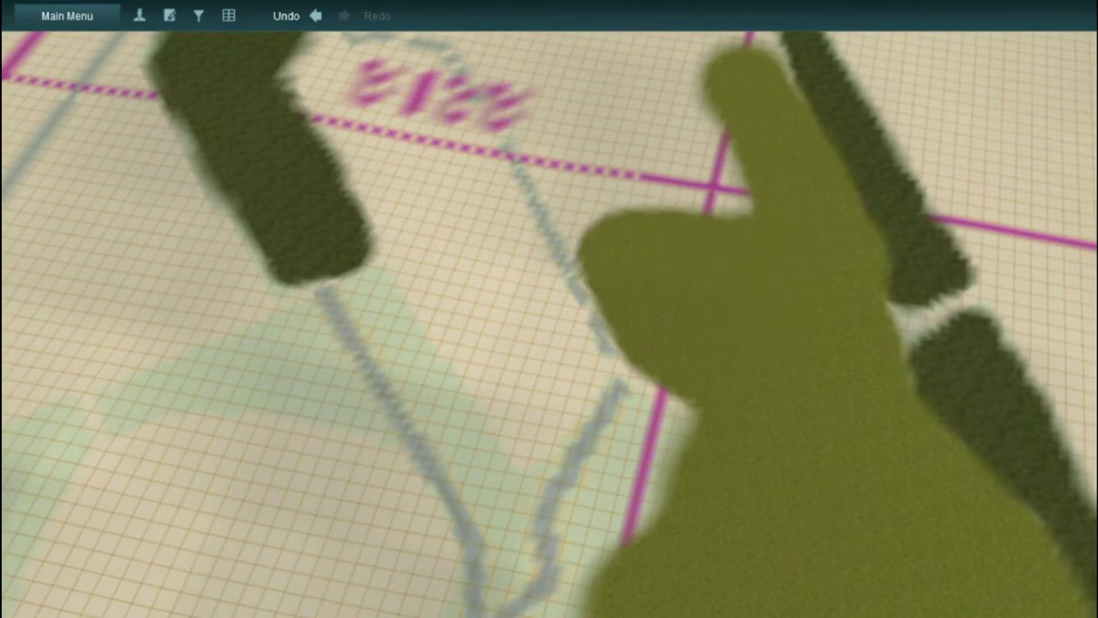
pyautogui.moveTo(723, 196)
pyautogui.mouseDown()
pyautogui.moveTo(778, 132)
pyautogui.moveTo(669, 270)
pyautogui.moveTo(572, 235)
pyautogui.moveTo(632, 157)
pyautogui.mouseUp()
# Darken part of the green field near the 6183 marking east of Hartwood station.
pyautogui.press('w')
pyautogui.scroll(-5, 661, 481)
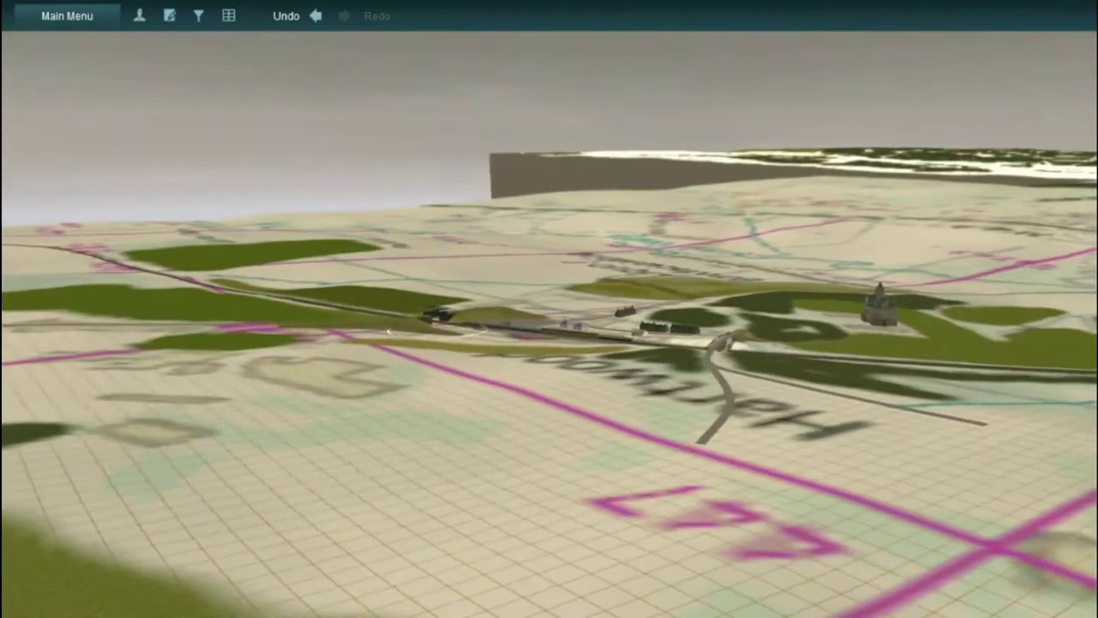
pyautogui.scroll(5, 892, 315)
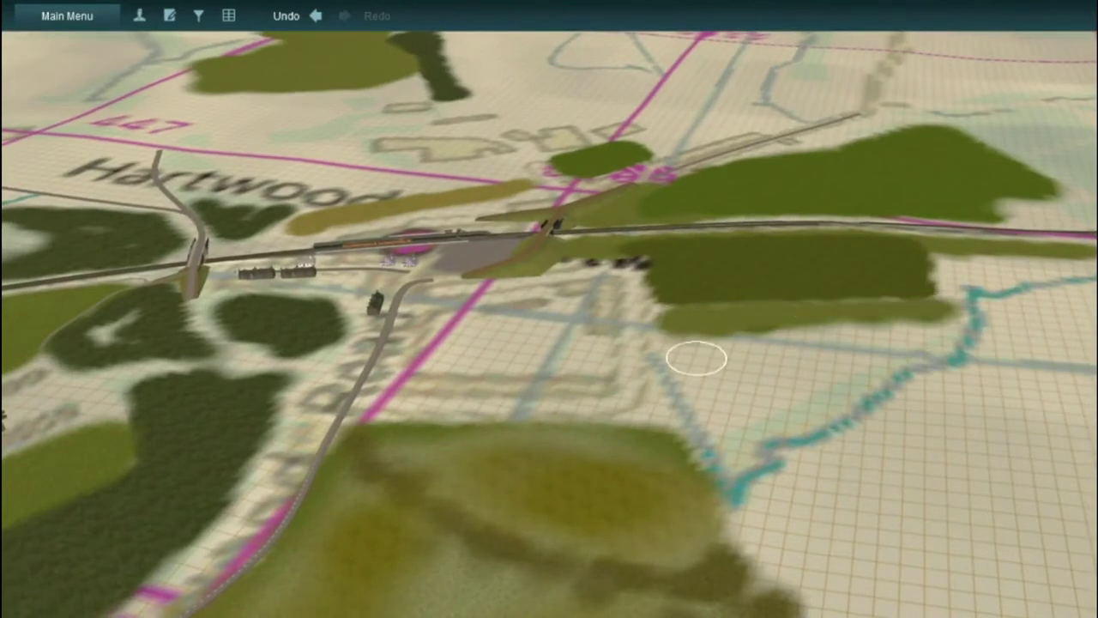
pyautogui.scroll(3, 741, 342)
pyautogui.moveTo(760, 365); pyautogui.dragTo(798, 292)
pyautogui.press('m')
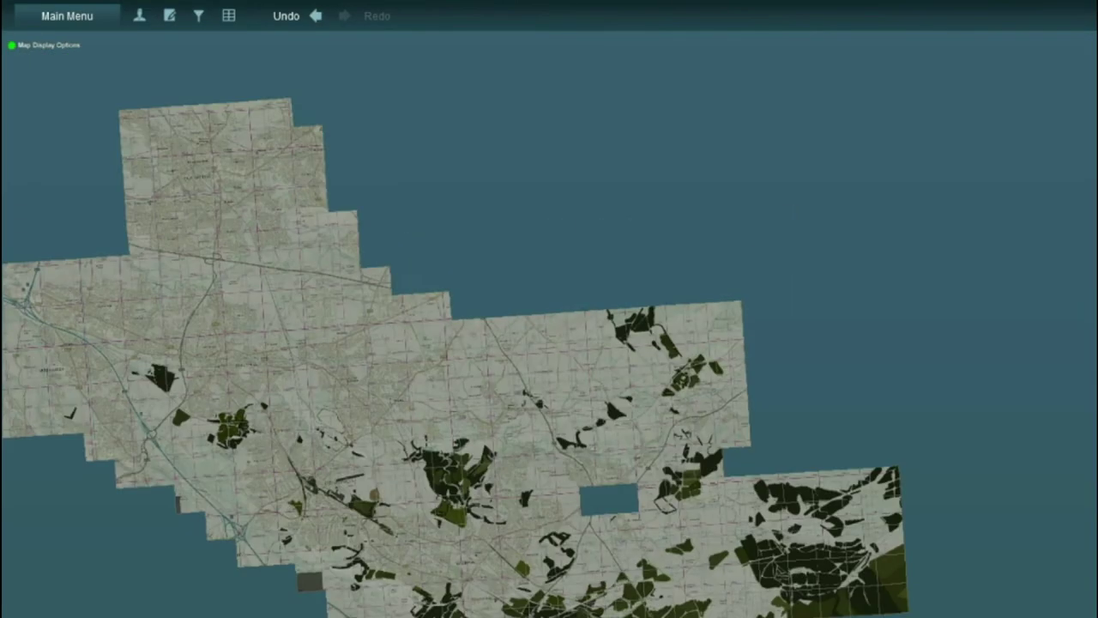
pyautogui.press('m')
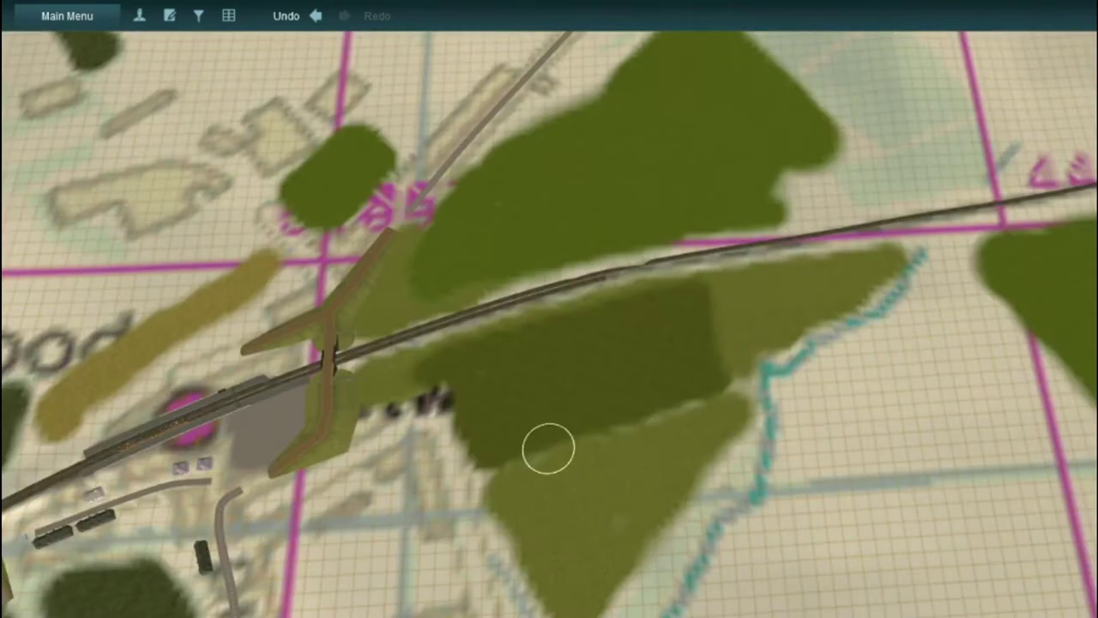
pyautogui.scroll(3, 726, 294)
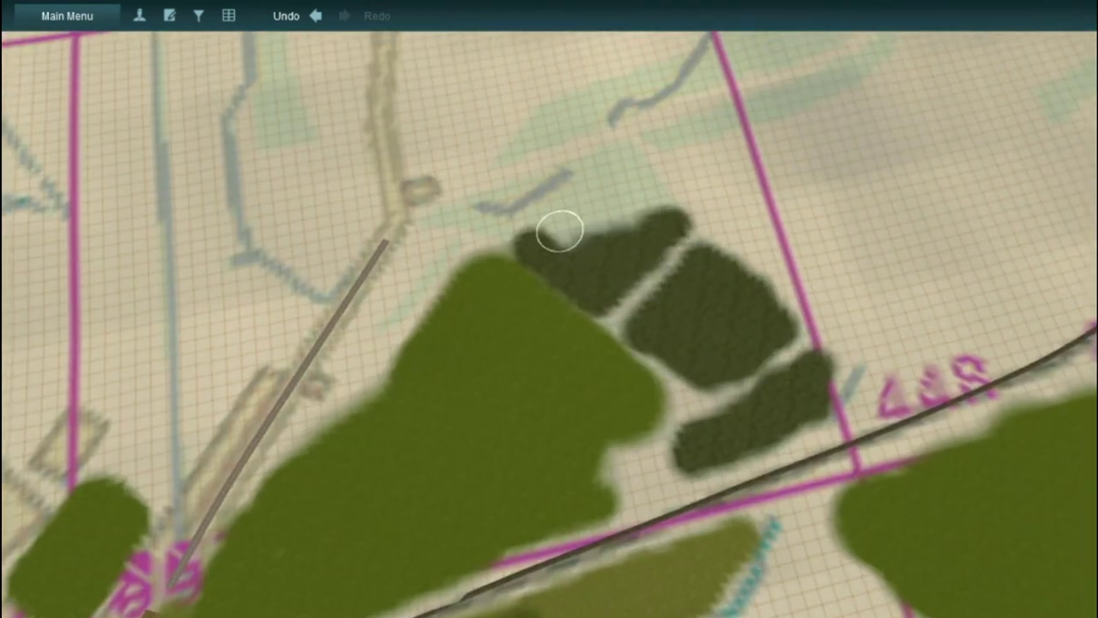
pyautogui.scroll(-5, 698, 404)
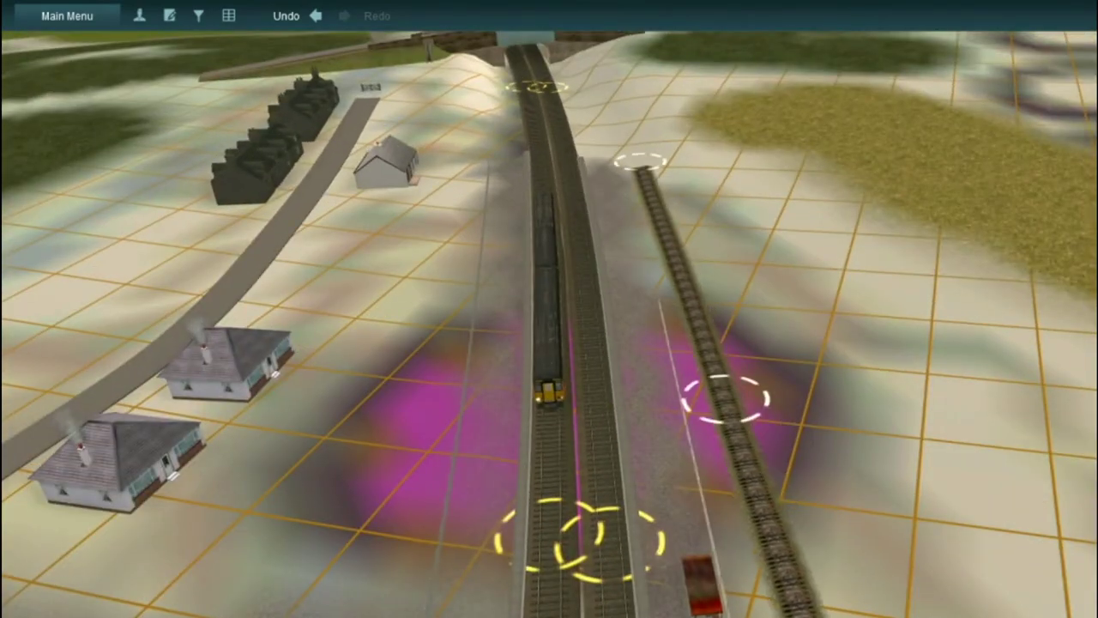
# Paint a yellow-green grass strip beside the station bridges and embankments.
pyautogui.press('Down')
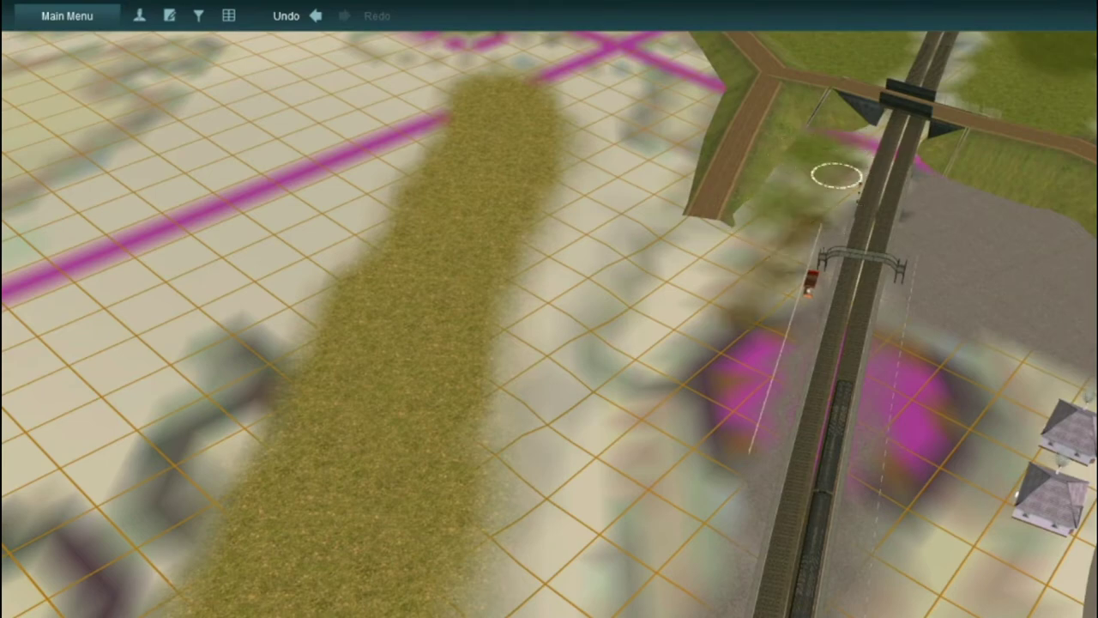
pyautogui.moveTo(837, 175); pyautogui.dragTo(715, 329)
pyautogui.press('w')
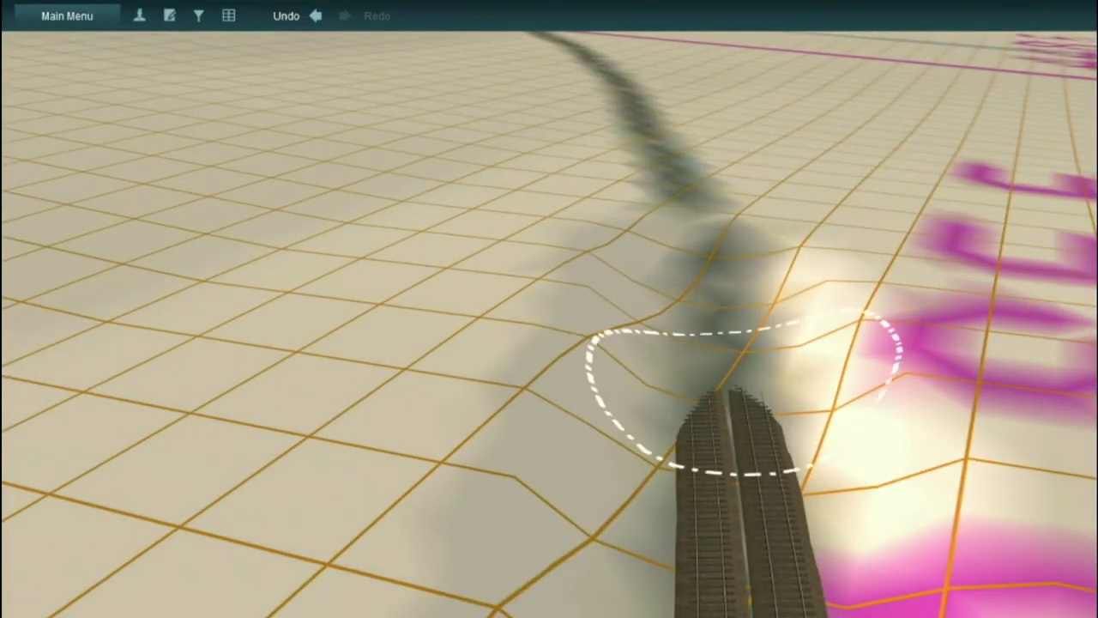
# Extend the double track forward and paint a dark green patch just north of it.
pyautogui.moveTo(742, 399); pyautogui.dragTo(697, 249)
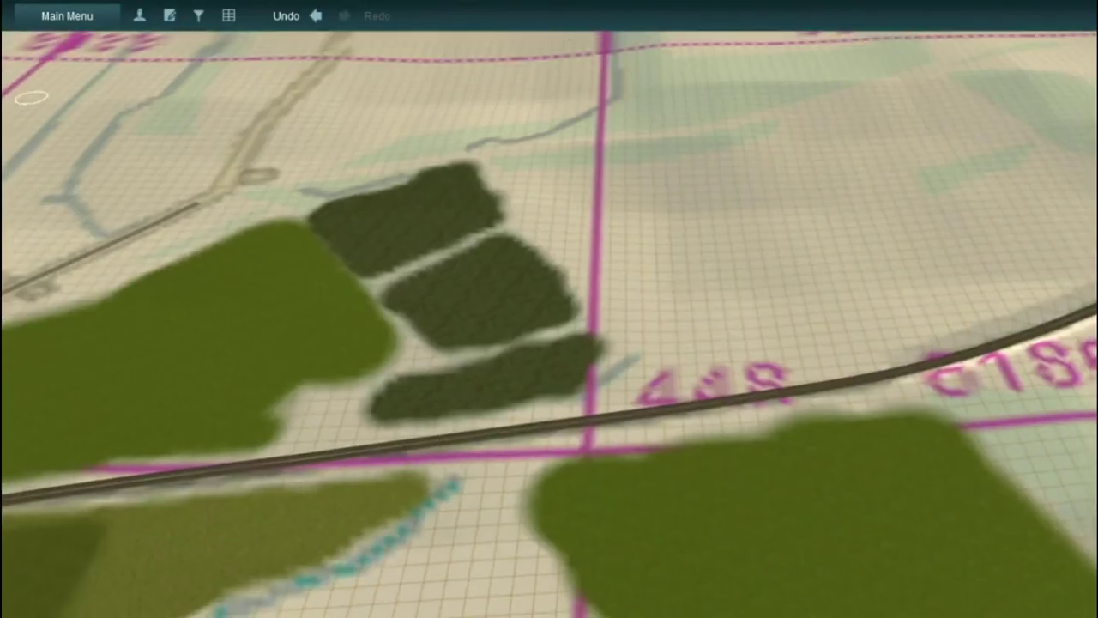
pyautogui.moveTo(666, 289)
pyautogui.mouseDown()
pyautogui.moveTo(855, 313)
pyautogui.moveTo(700, 180)
pyautogui.moveTo(810, 155)
pyautogui.moveTo(764, 275)
pyautogui.moveTo(895, 248)
pyautogui.moveTo(879, 134)
pyautogui.mouseUp()
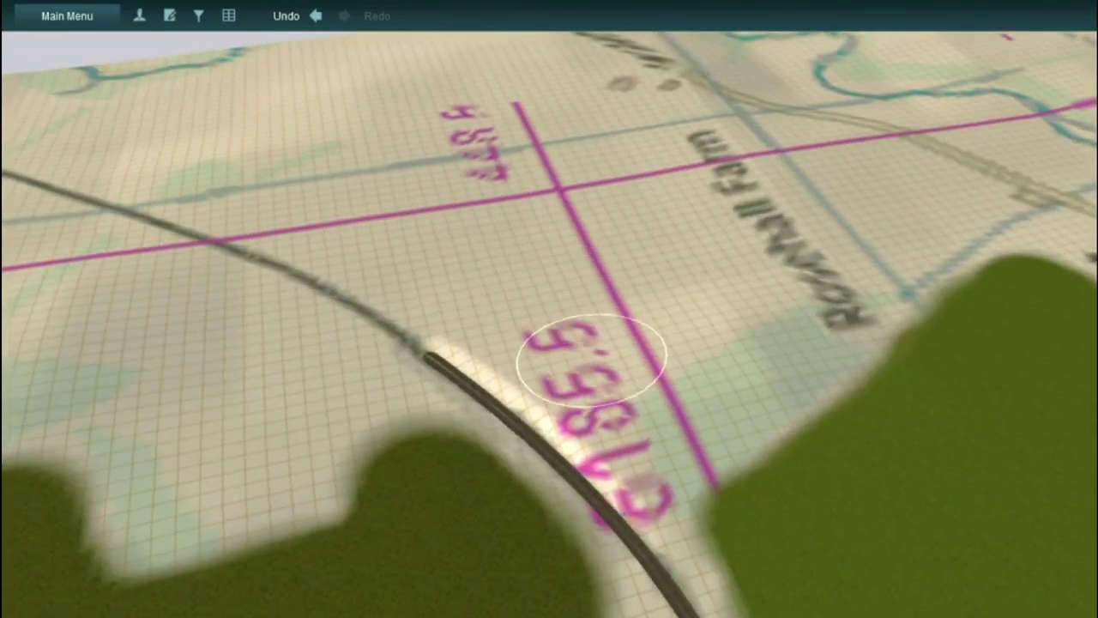
# Paint a long olive-green strip and a dark green loop around the 6186 gridline near Rosehall Farm.
pyautogui.moveTo(581, 380)
pyautogui.mouseDown()
pyautogui.moveTo(576, 318)
pyautogui.moveTo(649, 336)
pyautogui.moveTo(351, 206)
pyautogui.mouseUp()
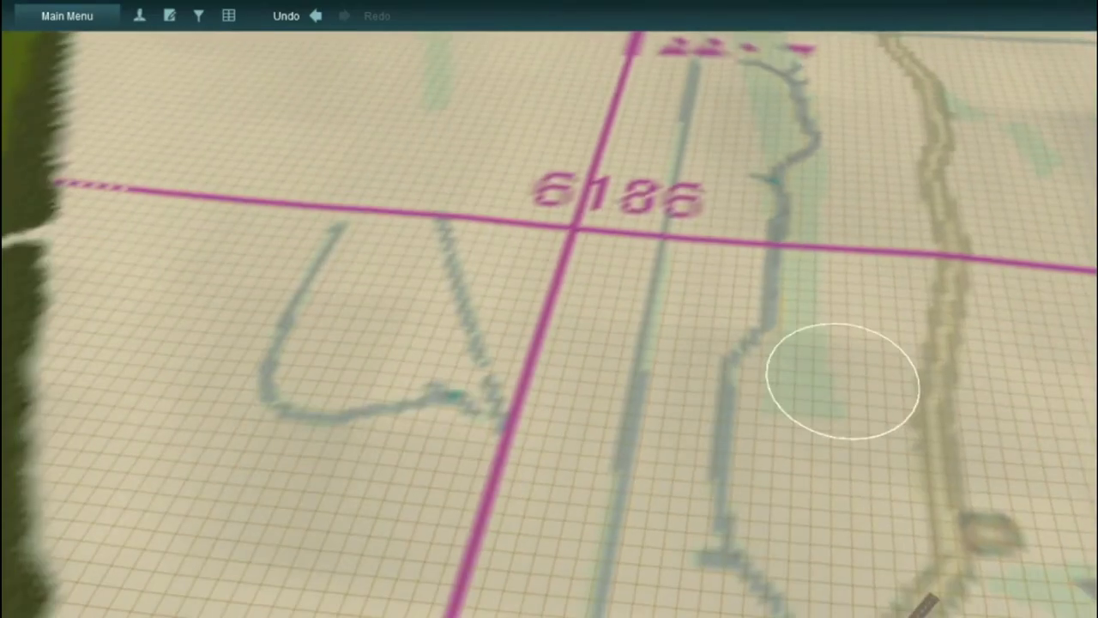
pyautogui.moveTo(841, 380)
pyautogui.mouseDown()
pyautogui.moveTo(859, 379)
pyautogui.moveTo(867, 196)
pyautogui.moveTo(882, 140)
pyautogui.moveTo(849, 51)
pyautogui.mouseUp()
pyautogui.moveTo(849, 51); pyautogui.dragTo(103, 369, button='right')
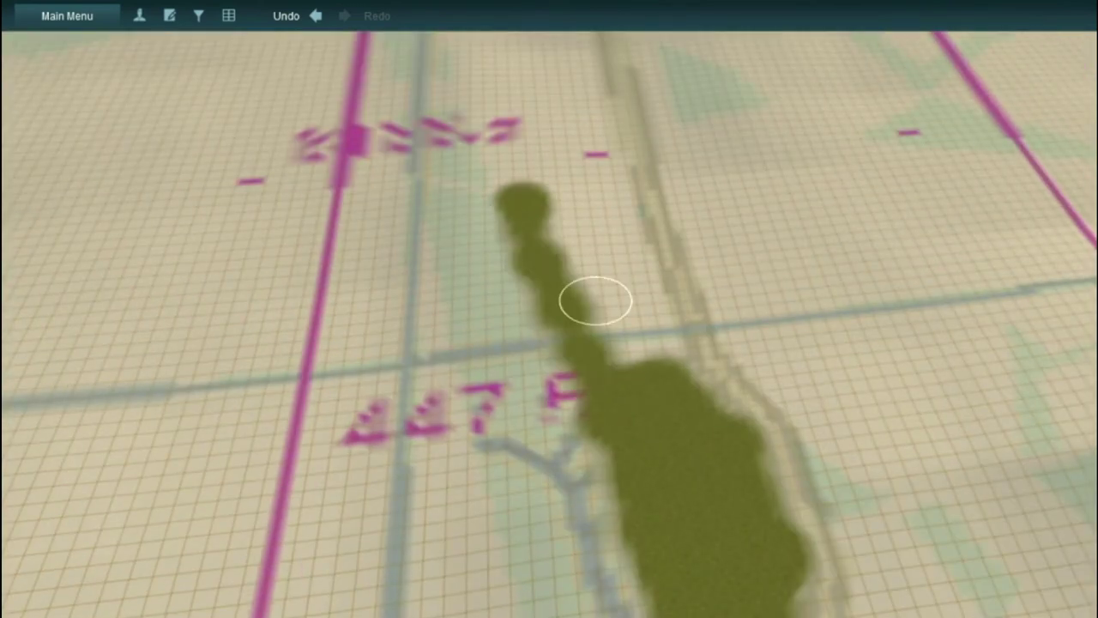
pyautogui.moveTo(596, 300)
pyautogui.mouseDown()
pyautogui.moveTo(644, 323)
pyautogui.moveTo(529, 228)
pyautogui.moveTo(540, 61)
pyautogui.mouseUp()
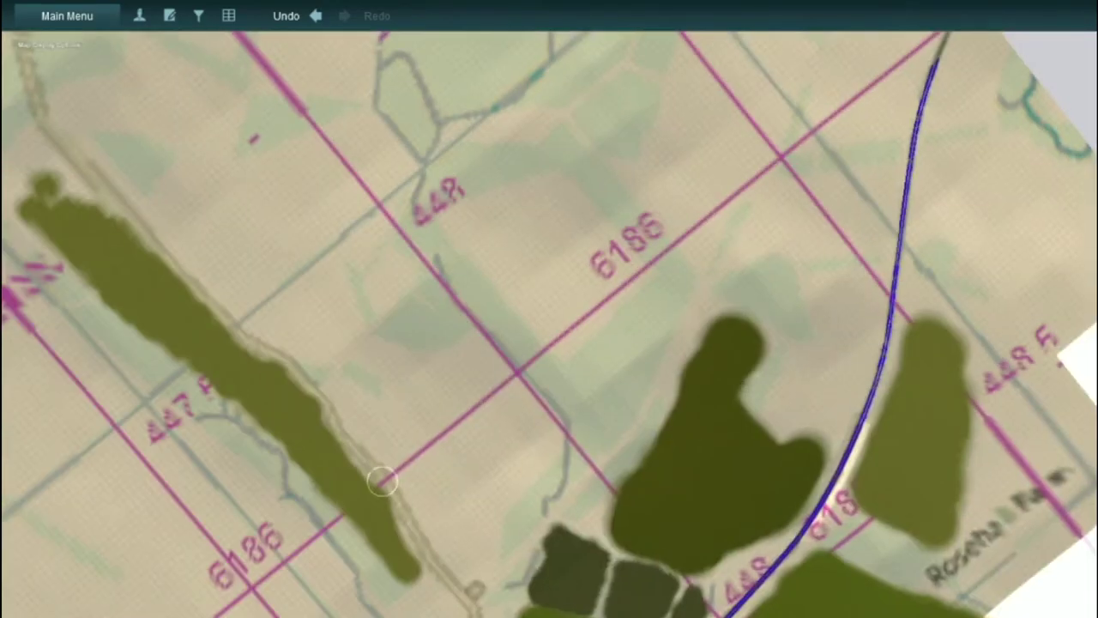
pyautogui.moveTo(605, 437); pyautogui.dragTo(675, 291)
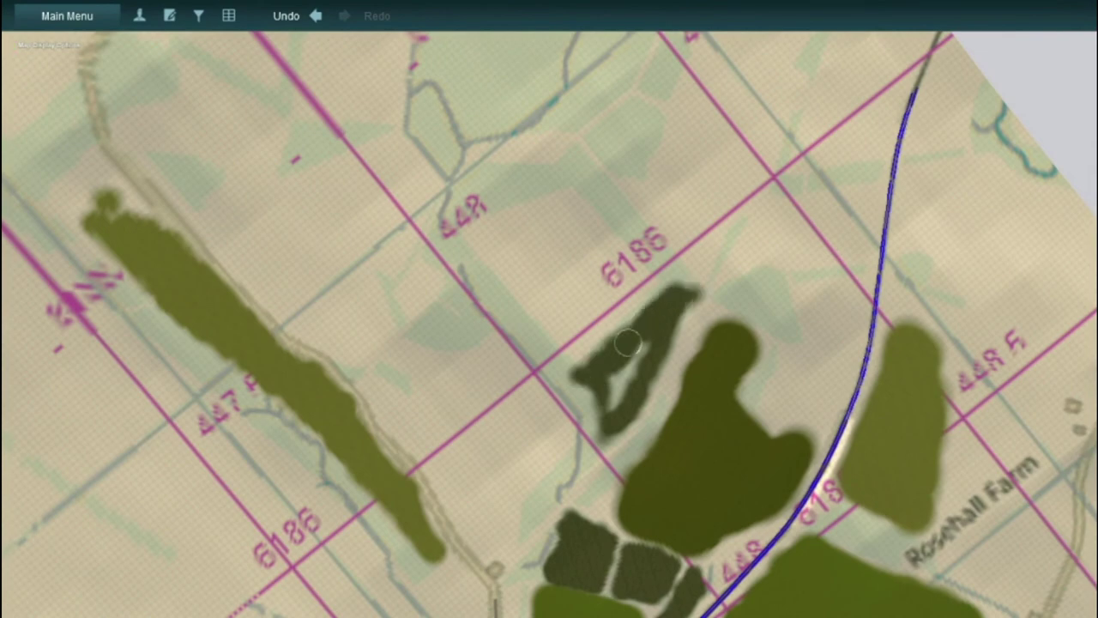